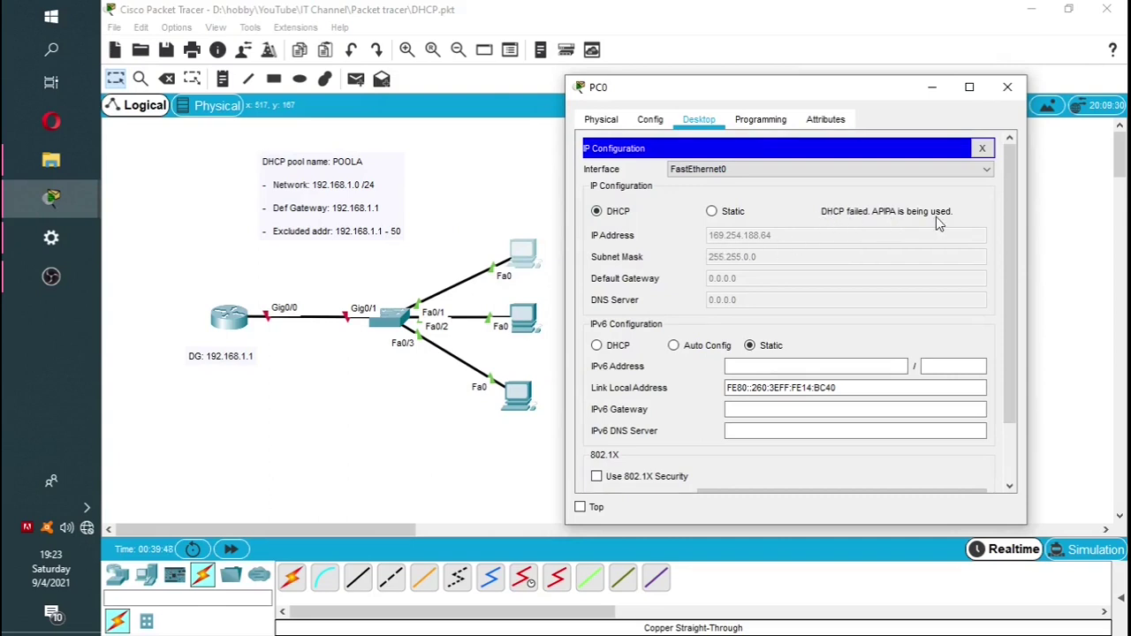
# Close the PC0 window, open the router's command line and answer no to the initial configuration dialog
pyautogui.click(1010, 89)
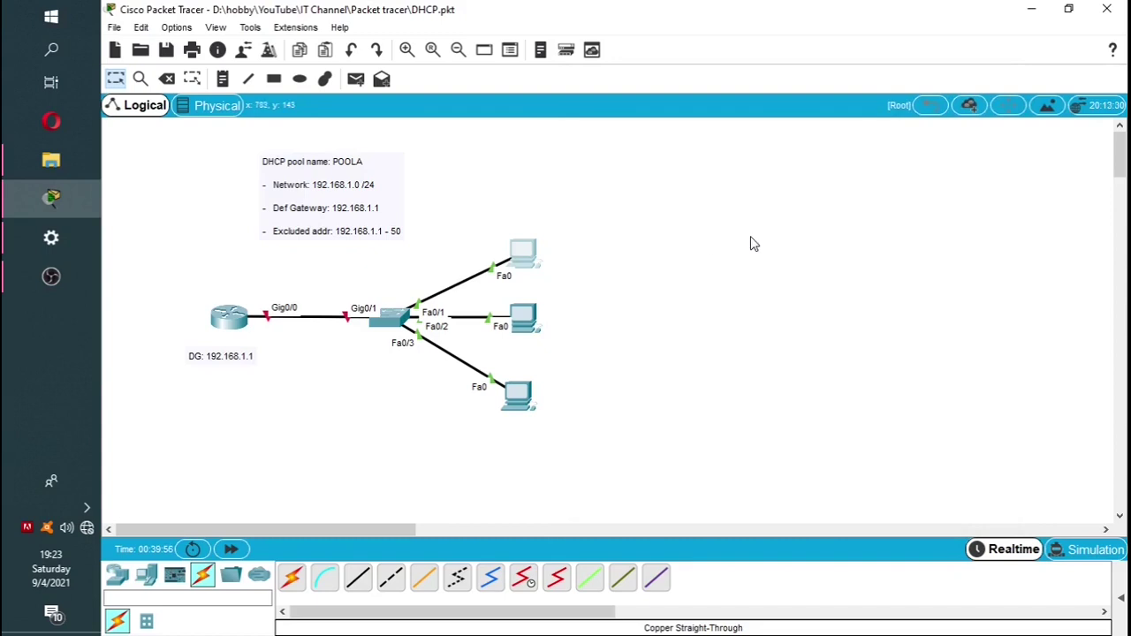
pyautogui.click(225, 319)
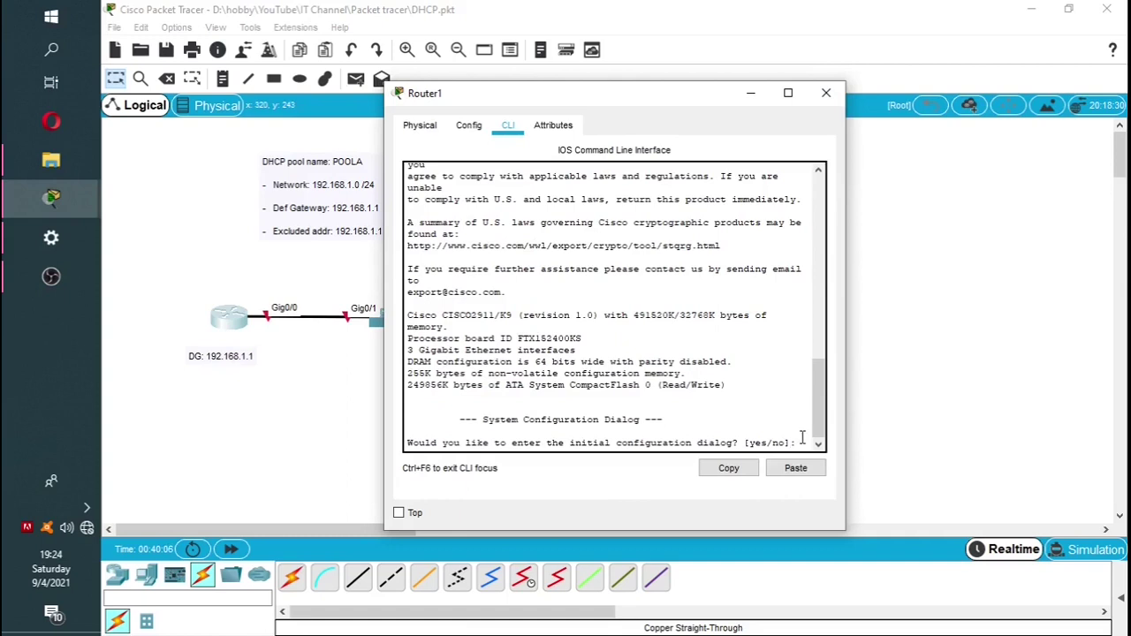
pyautogui.write('no')
pyautogui.press('Return')
pyautogui.press('Return')
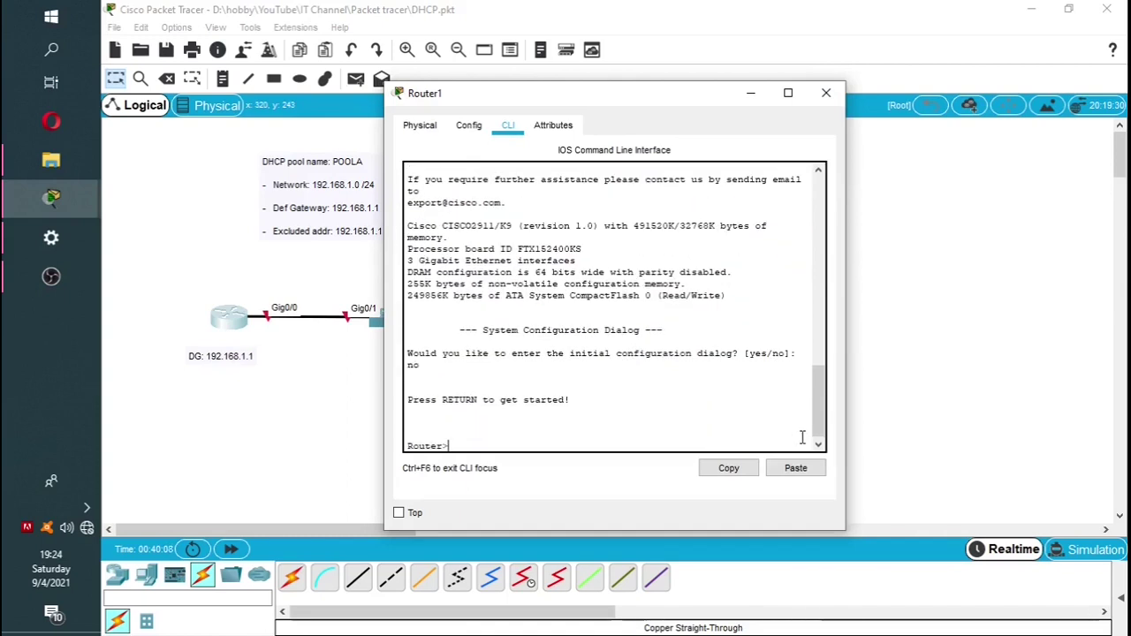
# Enter privileged mode on the router and switch to global configuration mode with conf t
pyautogui.write('en')
pyautogui.press('Return')
pyautogui.write('conft')
pyautogui.press('BackSpace')
pyautogui.write('t')
pyautogui.press('Return')
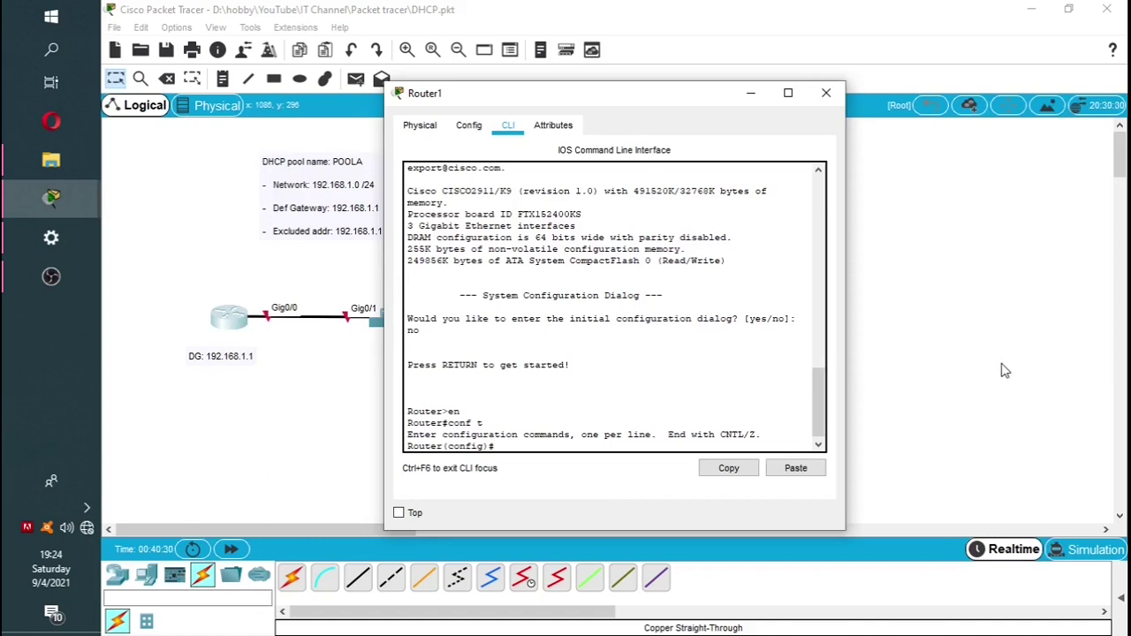
# Assign 192.168.1.1 with mask 255.255.255.0 to the router's g0/0 interface and enable it with no shutdown
pyautogui.write('nt g0/0')
pyautogui.press('Return')
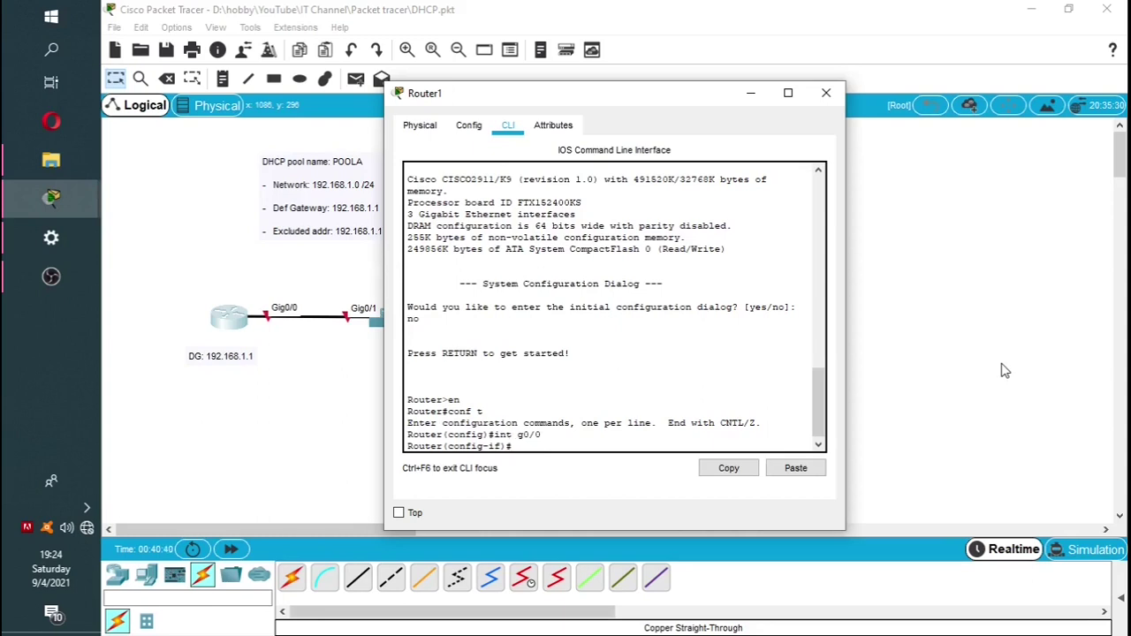
pyautogui.write('ip address')
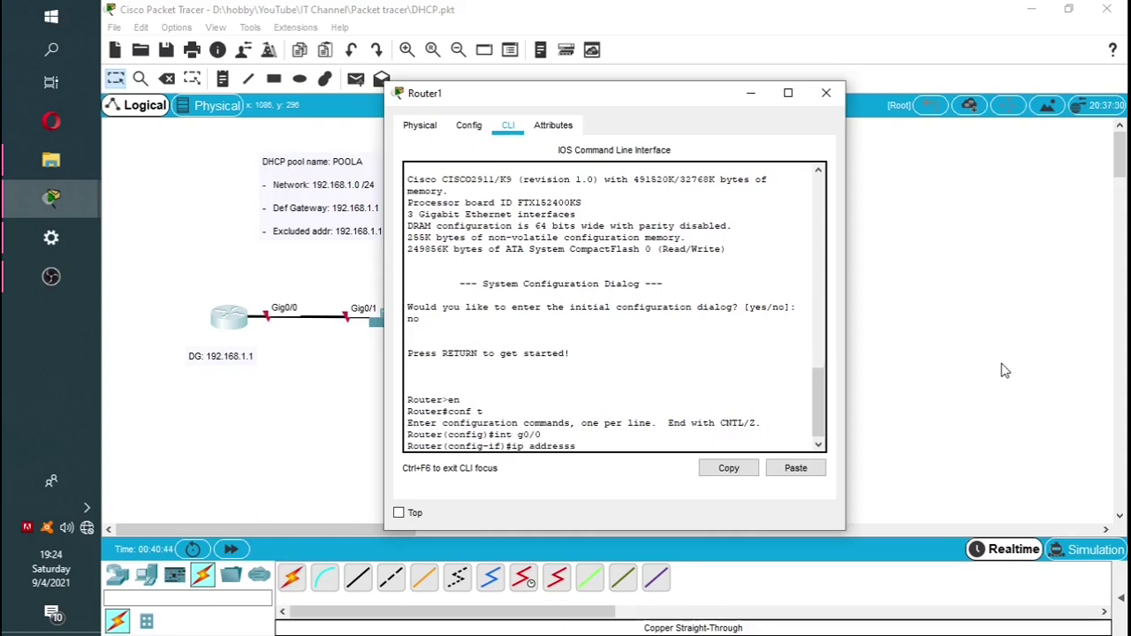
pyautogui.write(' 192.168.1')
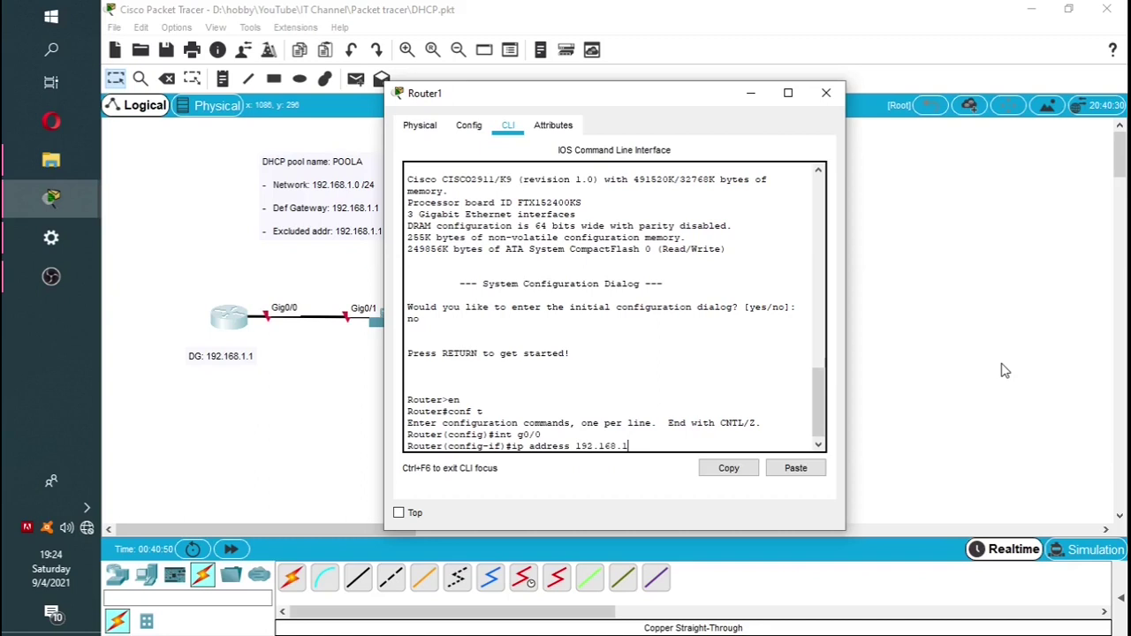
pyautogui.write('.1 255.255.255.0')
pyautogui.press('Return')
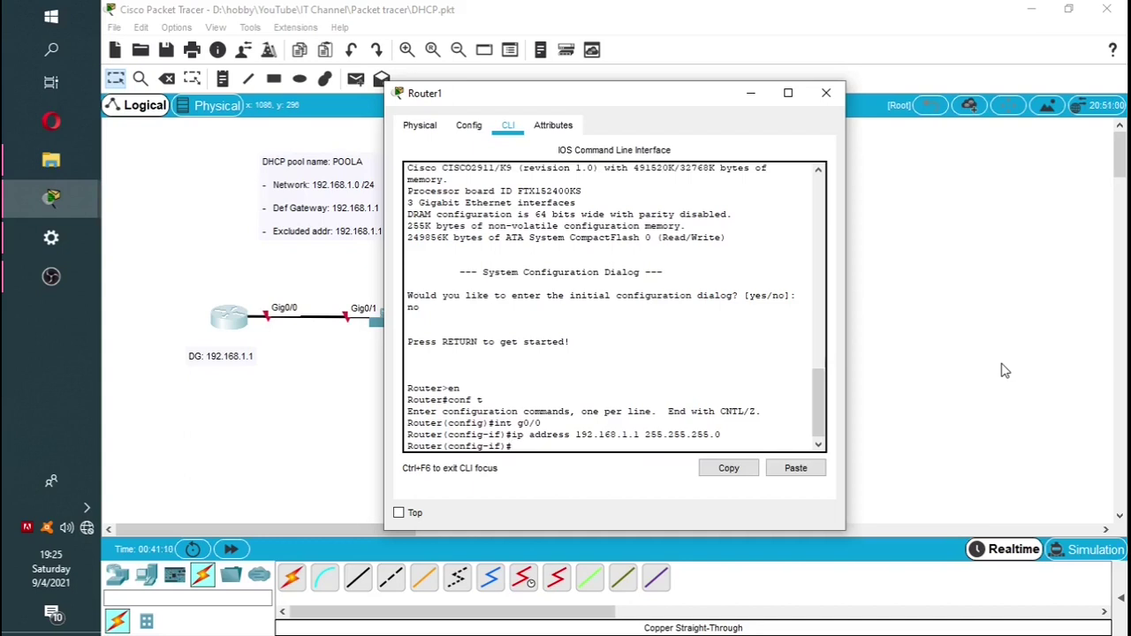
pyautogui.write('no shutdow')
pyautogui.press('Return')
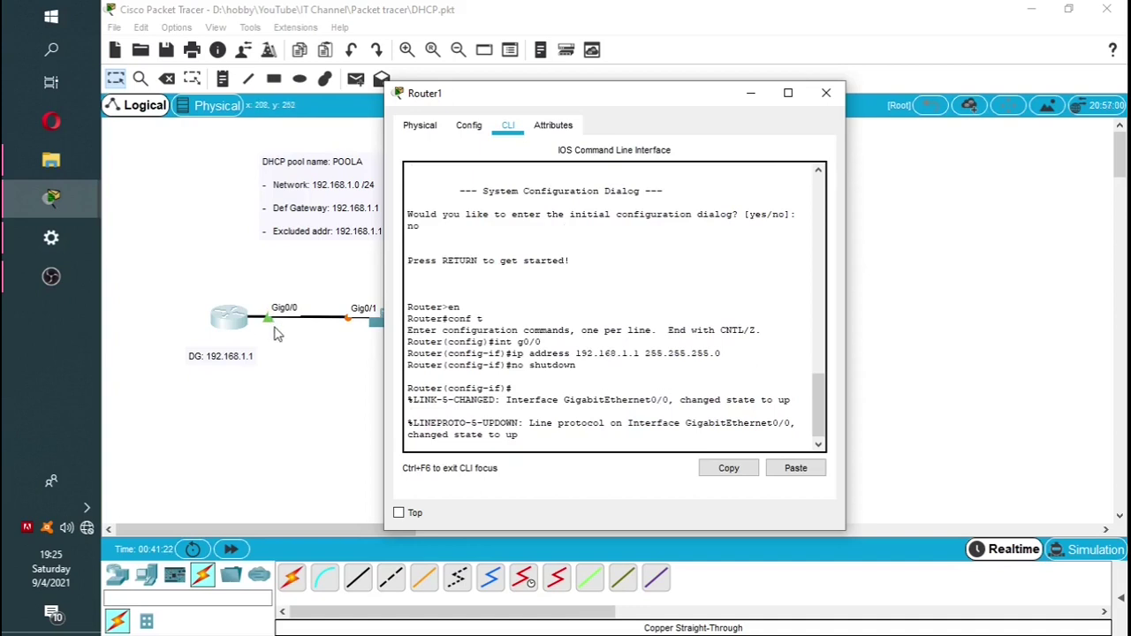
# Place the router's command line window beside the topology and exit interface configuration back to global configuration mode
pyautogui.click(566, 85)
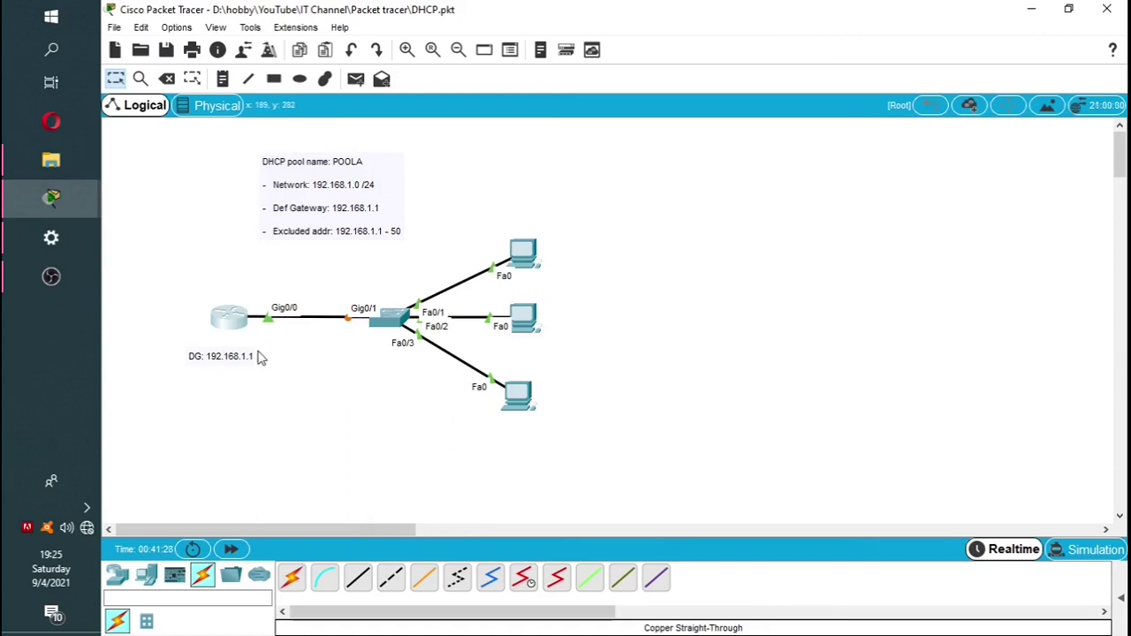
pyautogui.click(230, 331)
pyautogui.moveTo(596, 92); pyautogui.dragTo(779, 92)
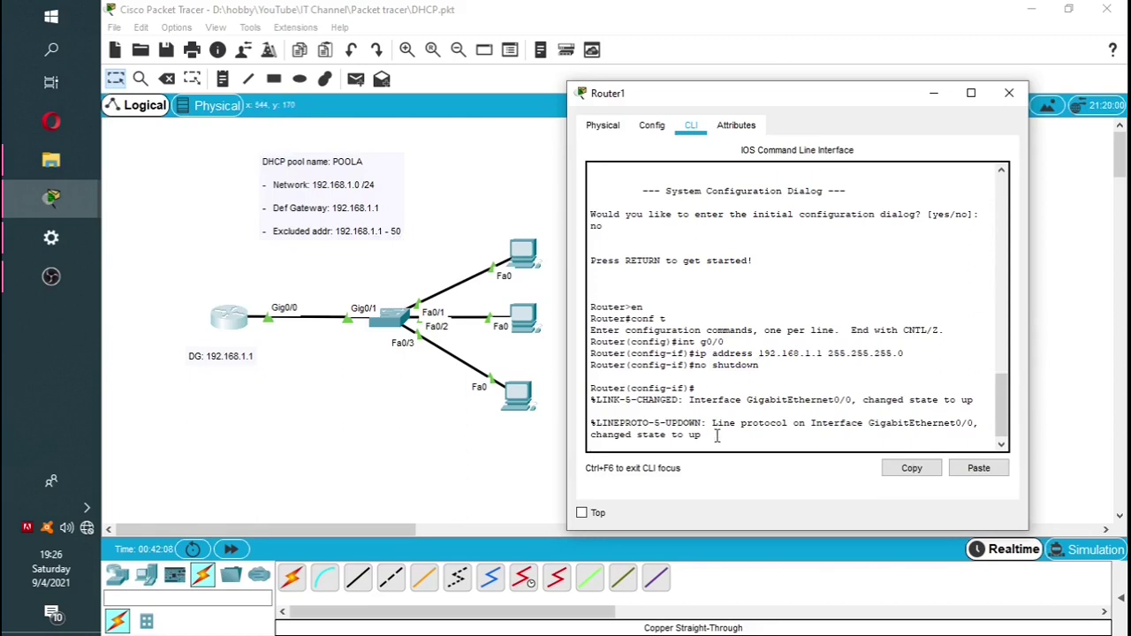
pyautogui.press('Return')
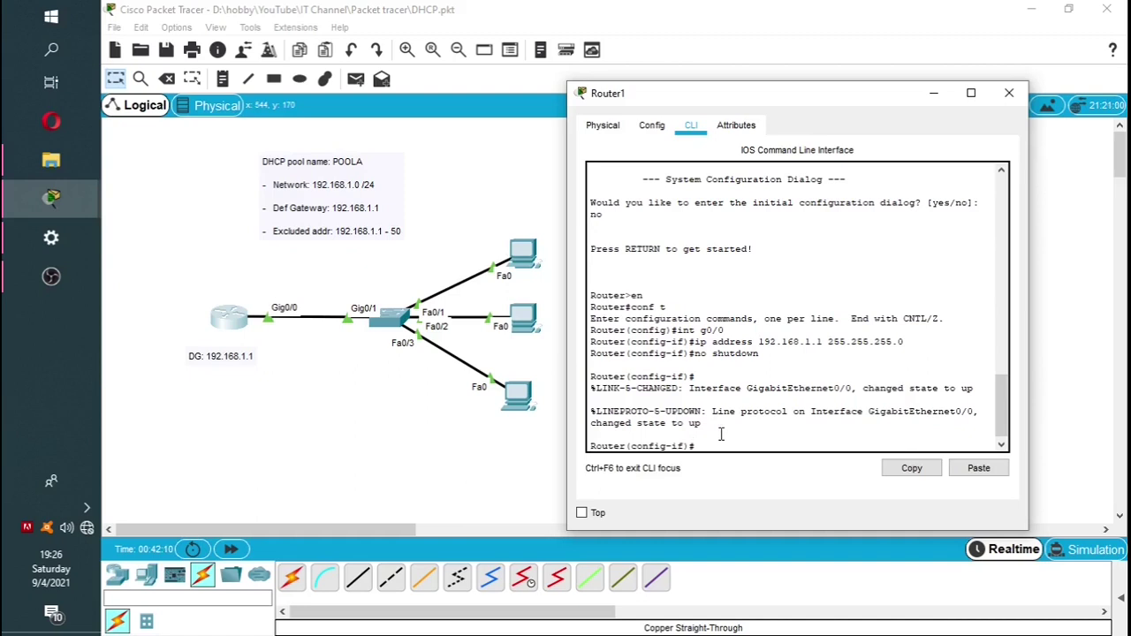
pyautogui.write('exit')
pyautogui.press('Return')
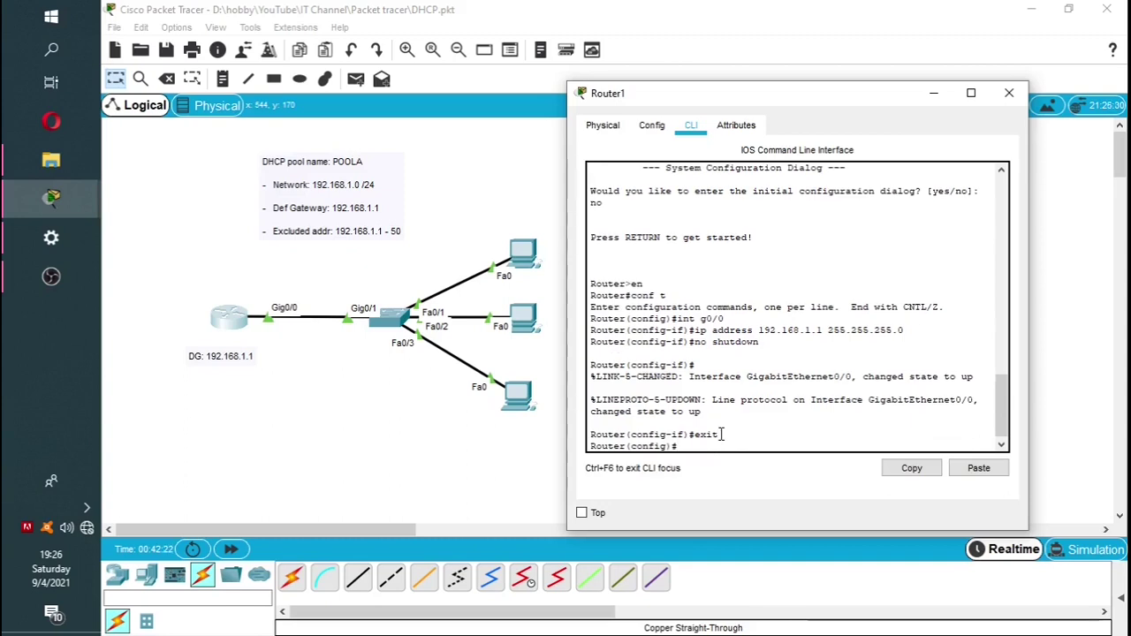
# Create a DHCP pool named POOLA on the router
pyautogui.write('ip dhcp')
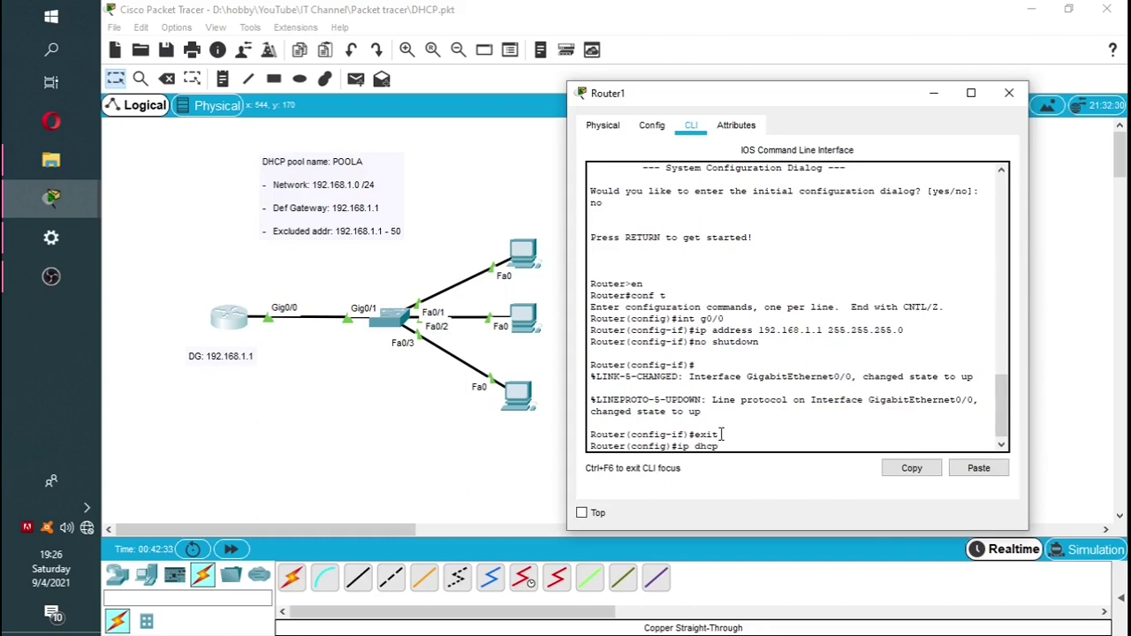
pyautogui.write('pool POOLA')
pyautogui.press('Return')
pyautogui.moveTo(699, 447); pyautogui.dragTo(632, 450)
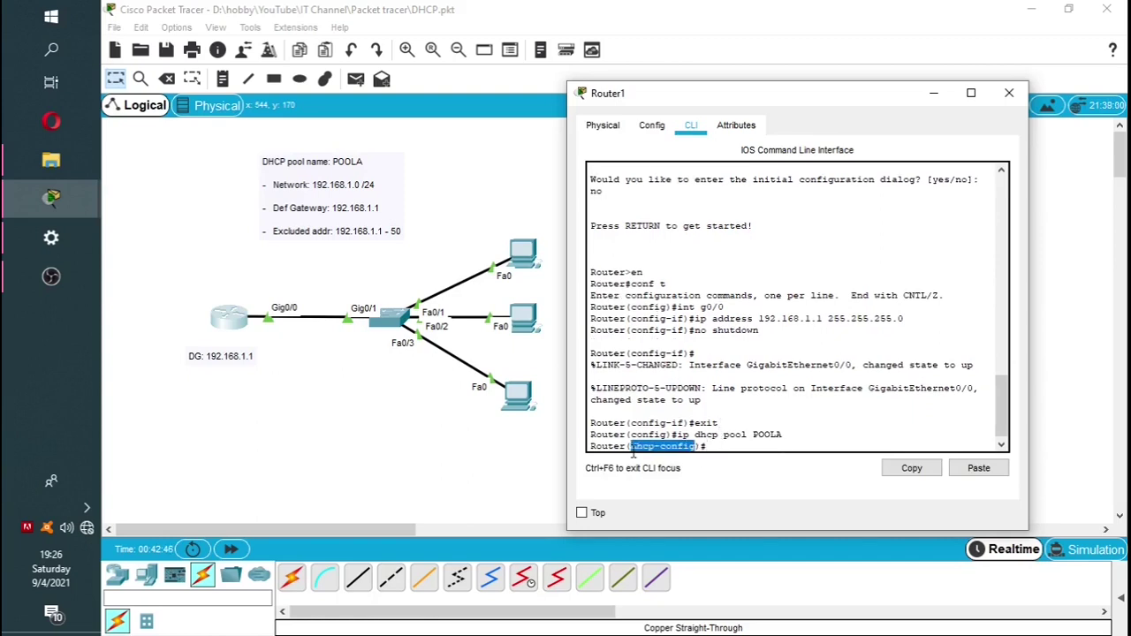
pyautogui.click(714, 450)
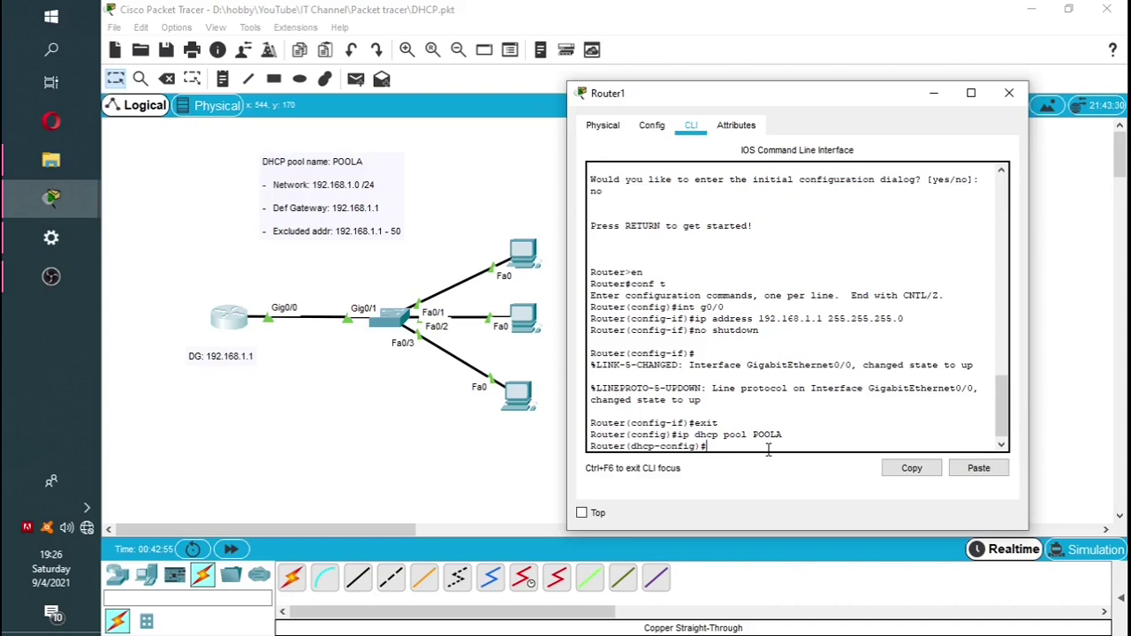
# List the commands available in DHCP pool configuration mode and examine the default-router entry
pyautogui.write('?')
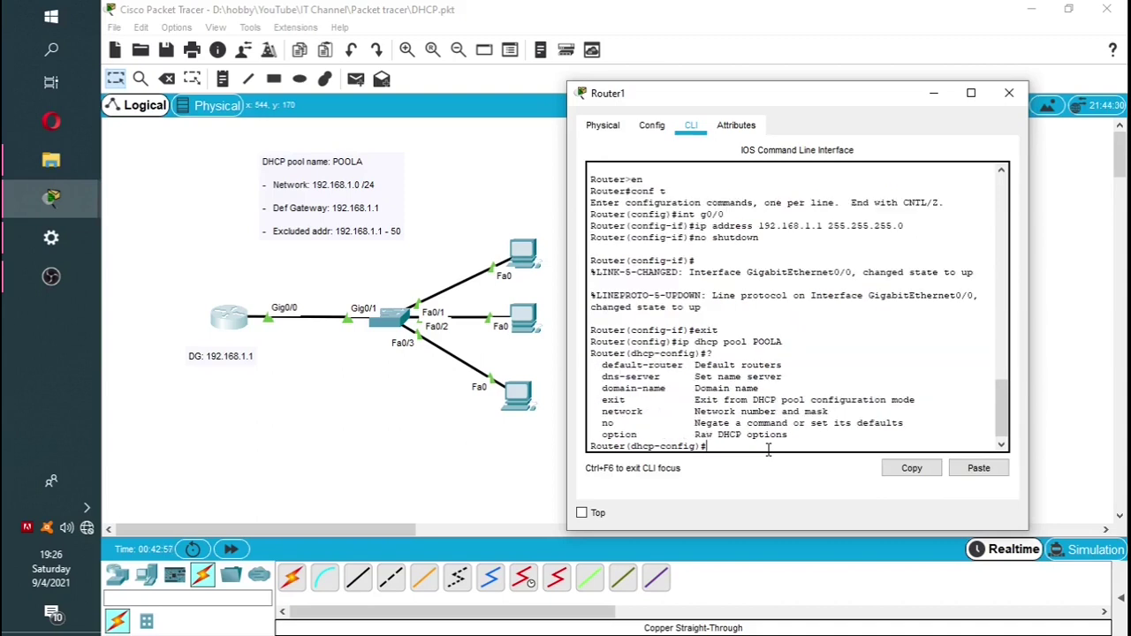
pyautogui.moveTo(602, 365); pyautogui.dragTo(789, 437)
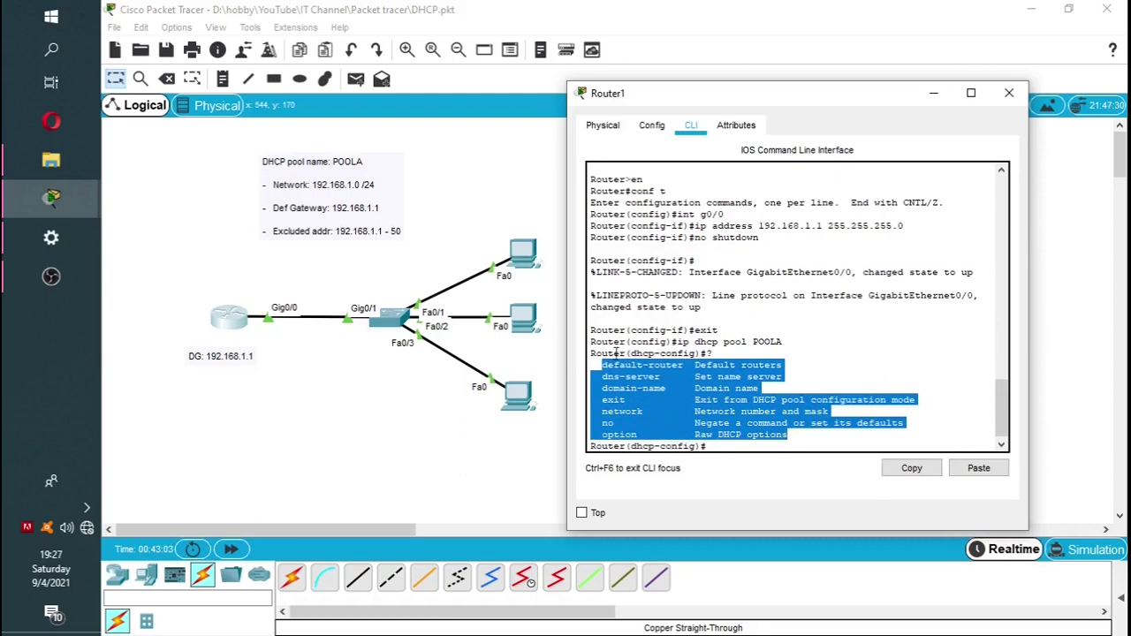
pyautogui.click(685, 365)
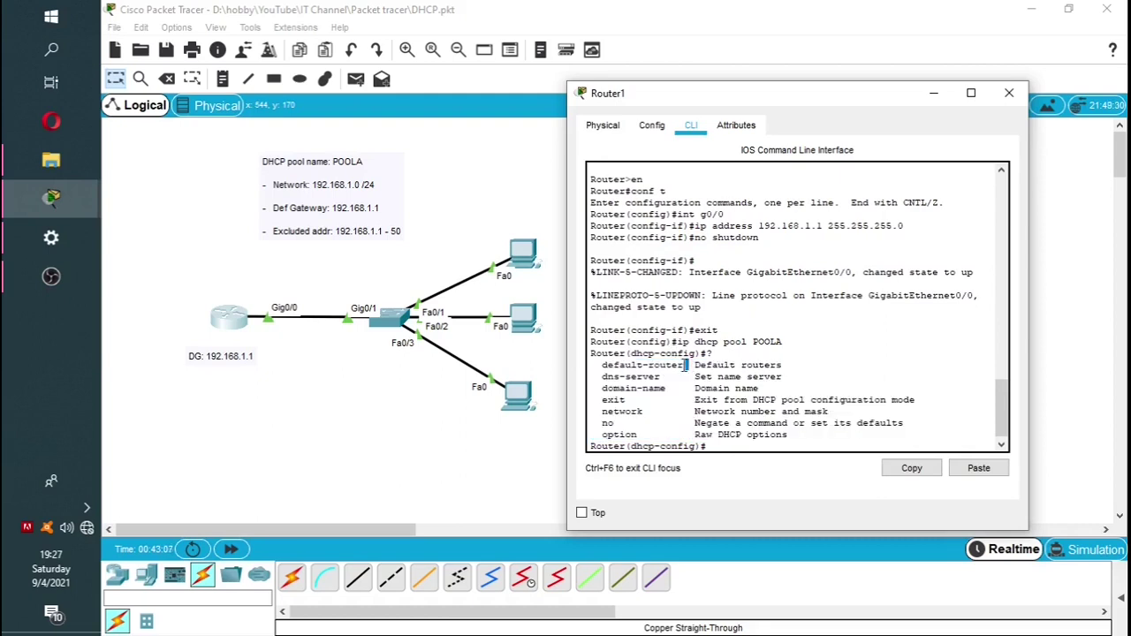
pyautogui.moveTo(685, 365); pyautogui.dragTo(591, 365)
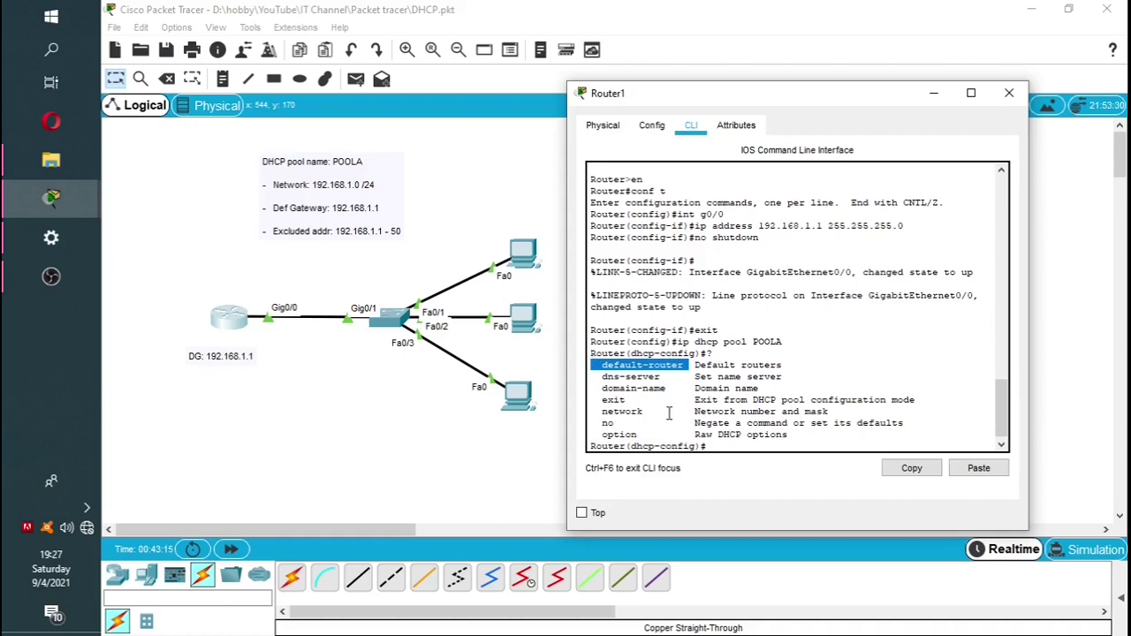
pyautogui.click(721, 447)
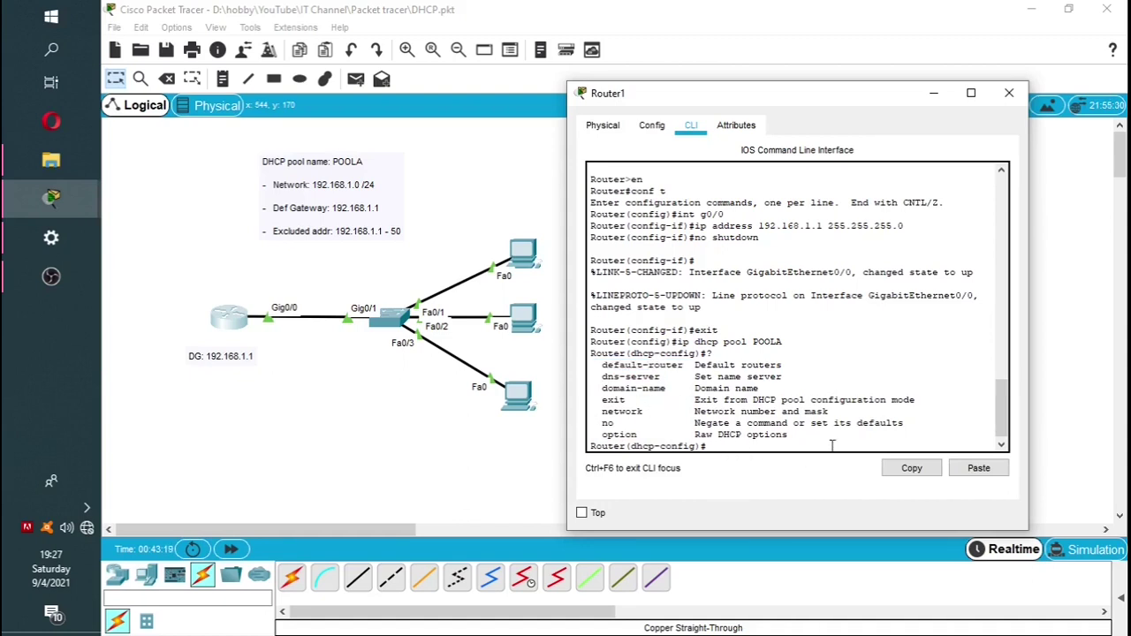
# Set the DHCP pool's network to 192.168.1.0 with mask 255.255.255.0
pyautogui.write('def')
pyautogui.press('BackSpace')
pyautogui.press('BackSpace')
pyautogui.press('BackSpace')
pyautogui.write('network')
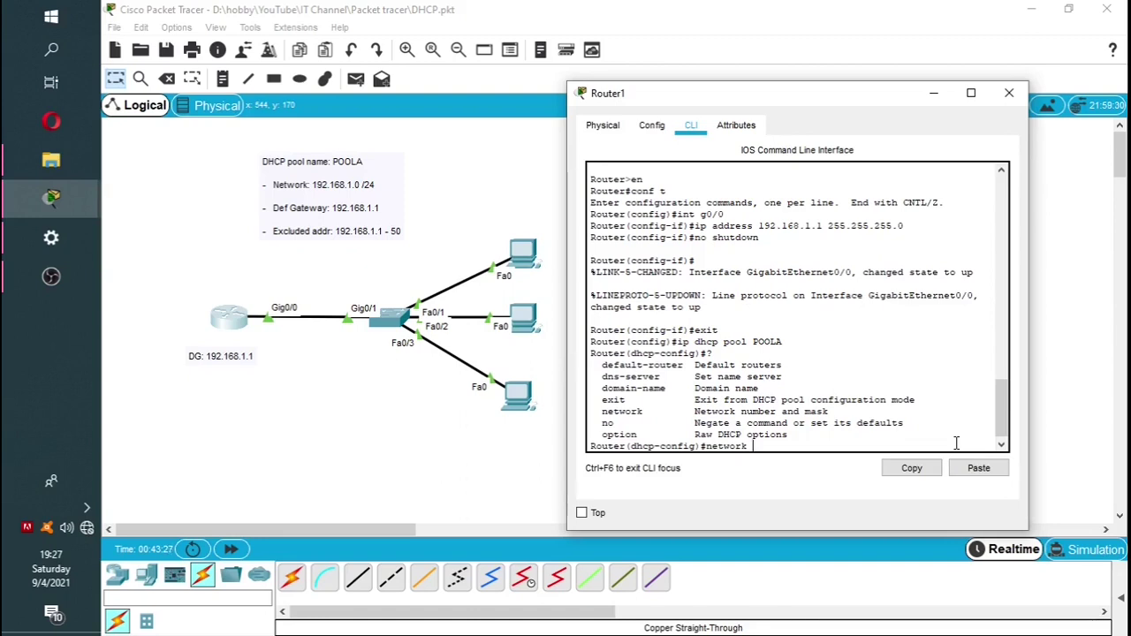
pyautogui.write(' 192.168.1')
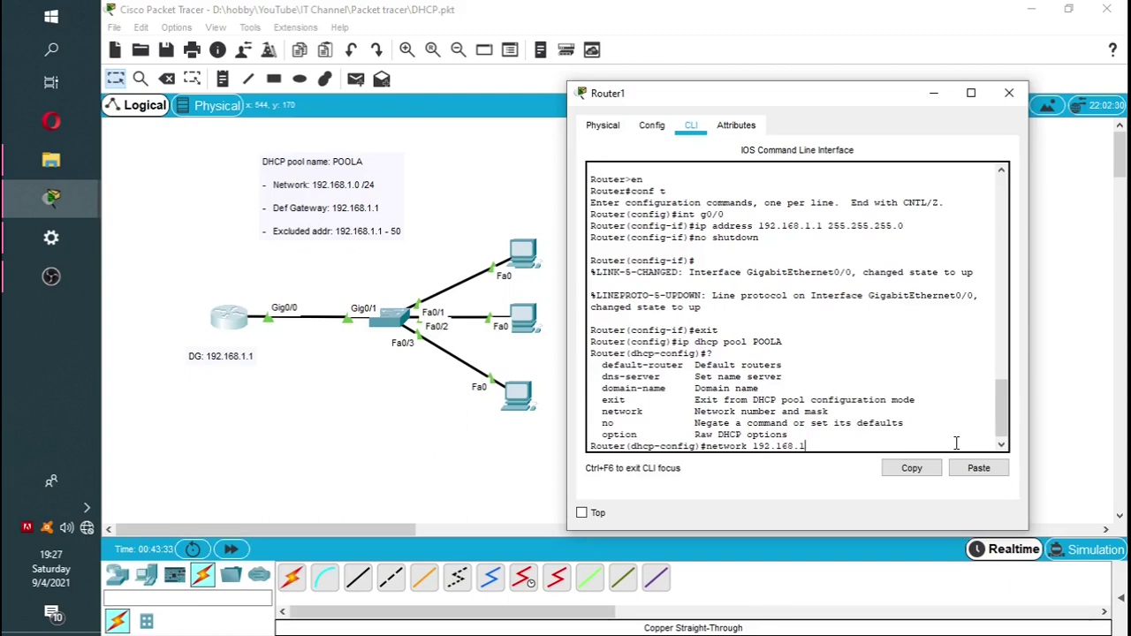
pyautogui.write('.0 255.255.255.0')
pyautogui.press('Return')
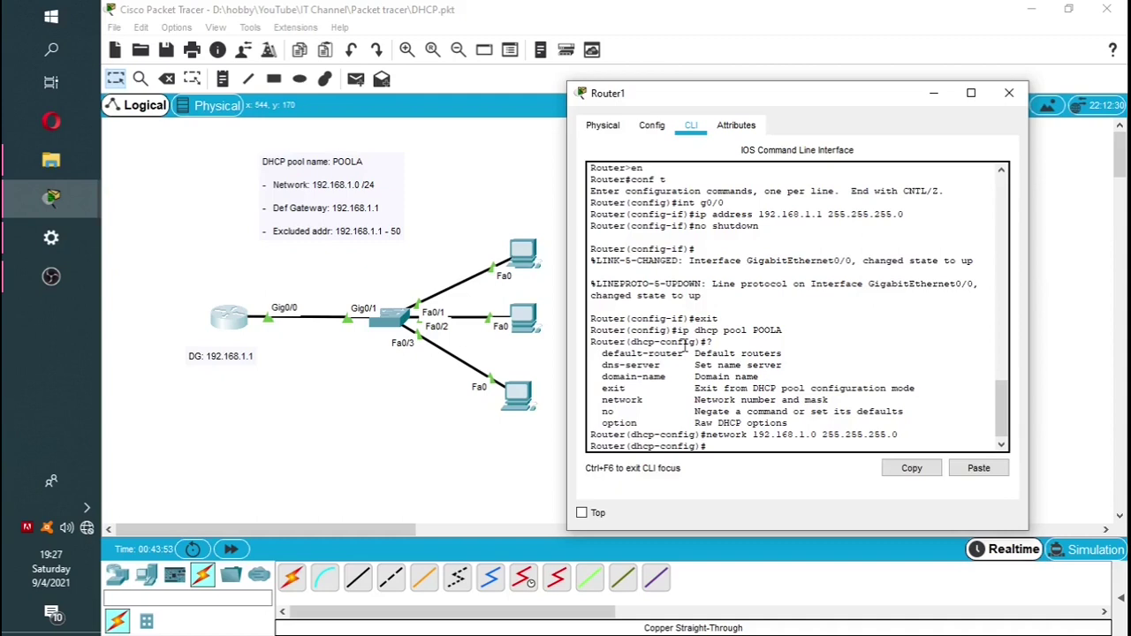
# Set the DHCP pool's default router to 192.168.1.1
pyautogui.moveTo(686, 352); pyautogui.dragTo(602, 354)
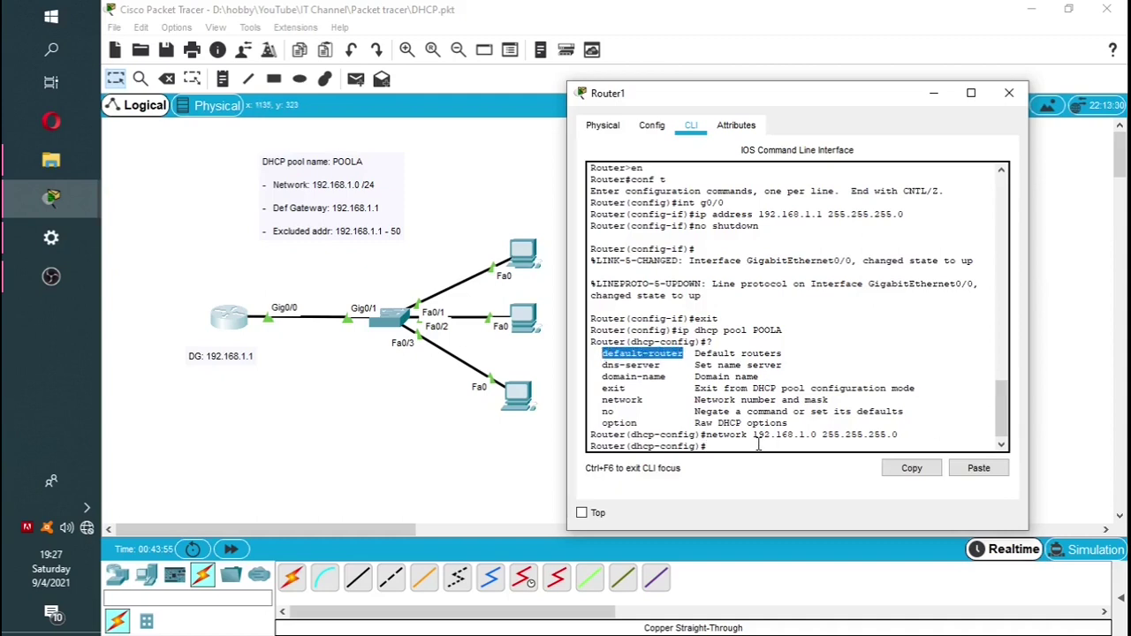
pyautogui.click(713, 446)
pyautogui.write('def')
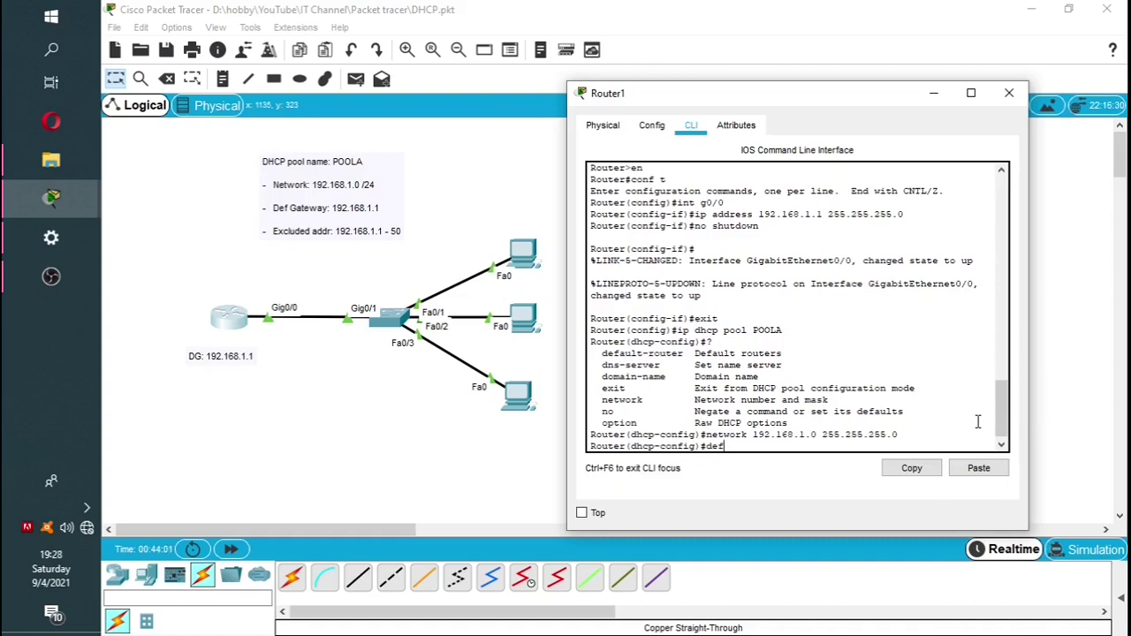
pyautogui.press('Tab')
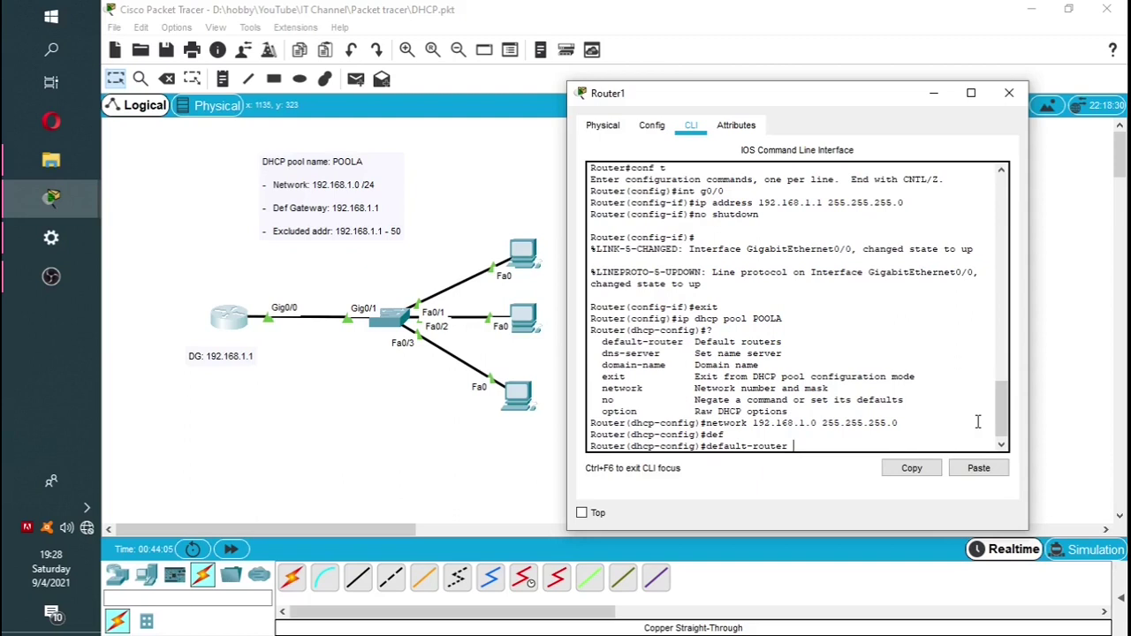
pyautogui.write('192.168.1.1')
pyautogui.press('Return')
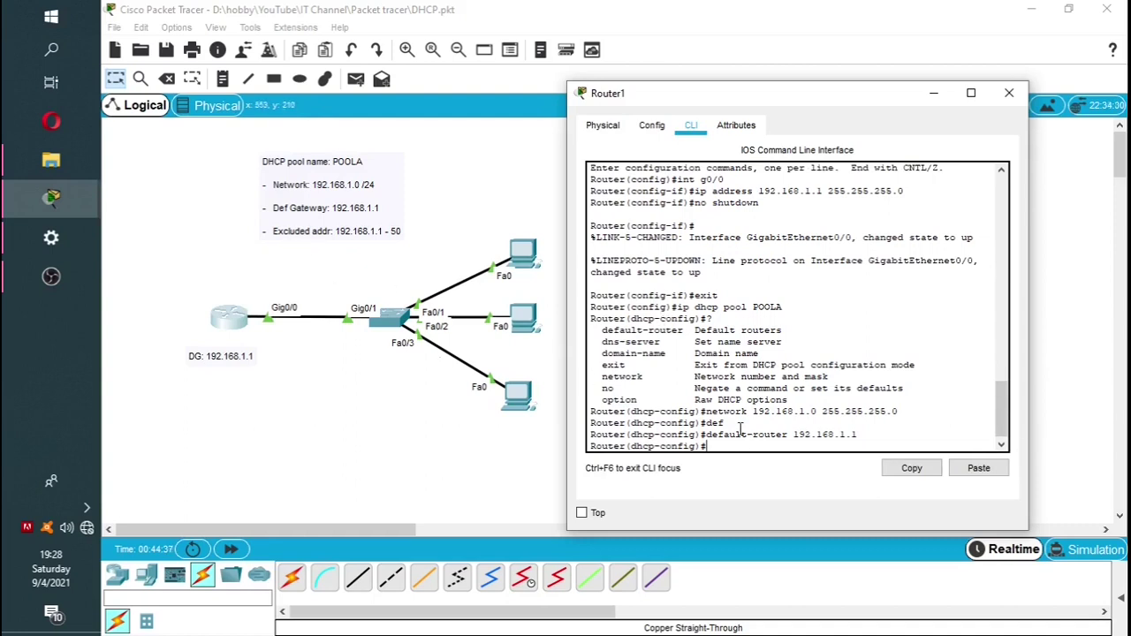
# Exit DHCP pool configuration to global configuration mode and list the options of the ip dhcp command
pyautogui.write('ex')
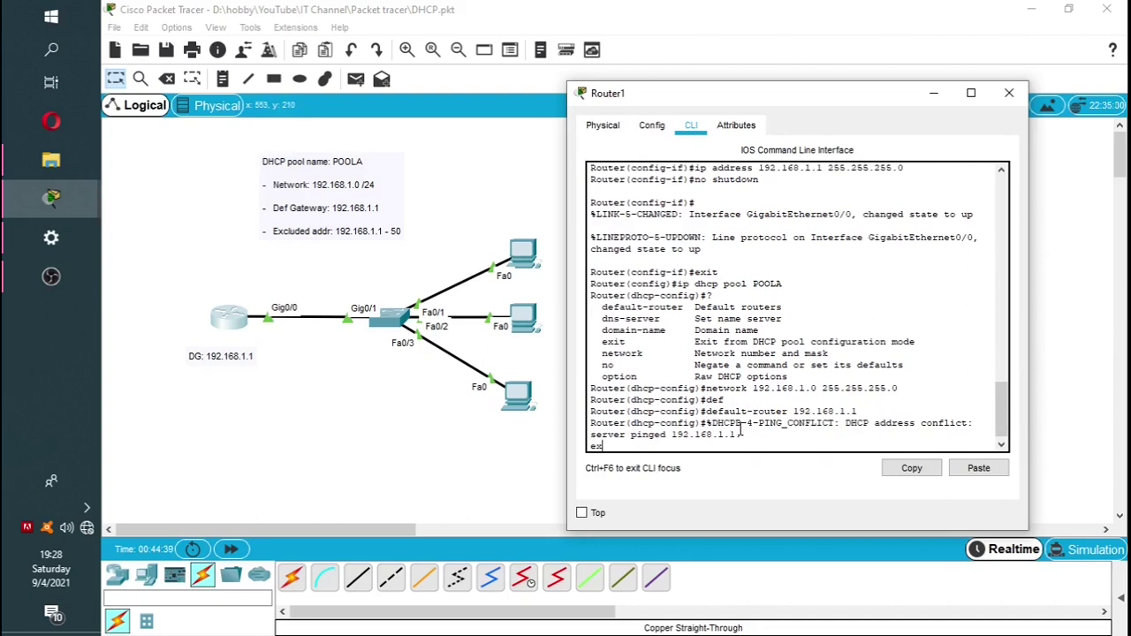
pyautogui.write('it')
pyautogui.press('Return')
pyautogui.write('ip')
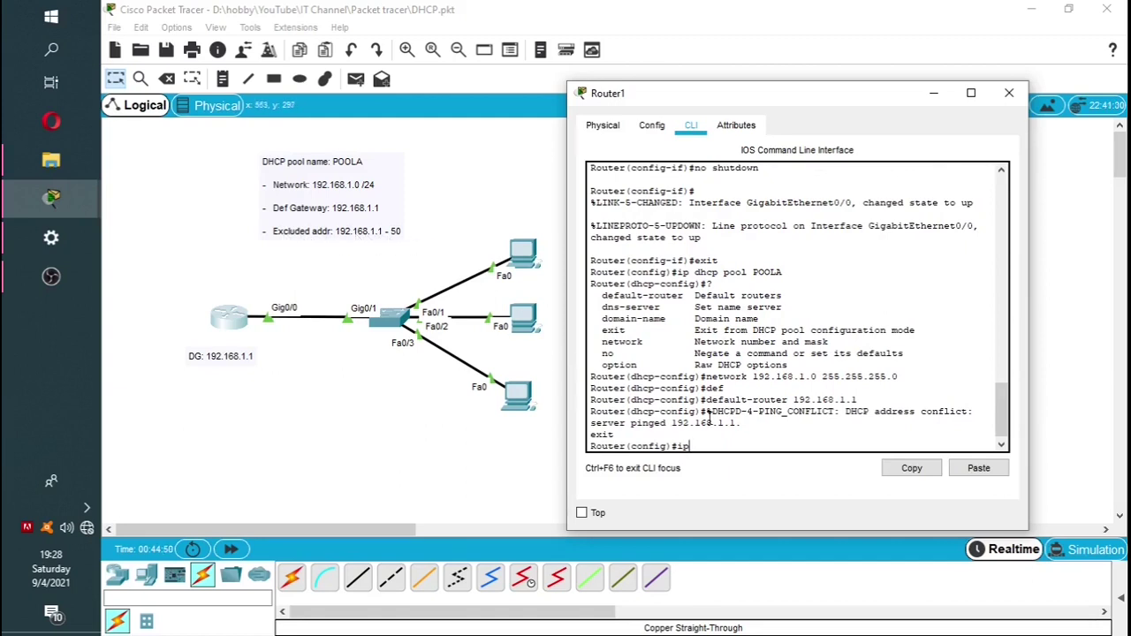
pyautogui.write('dhcp')
pyautogui.write('?')
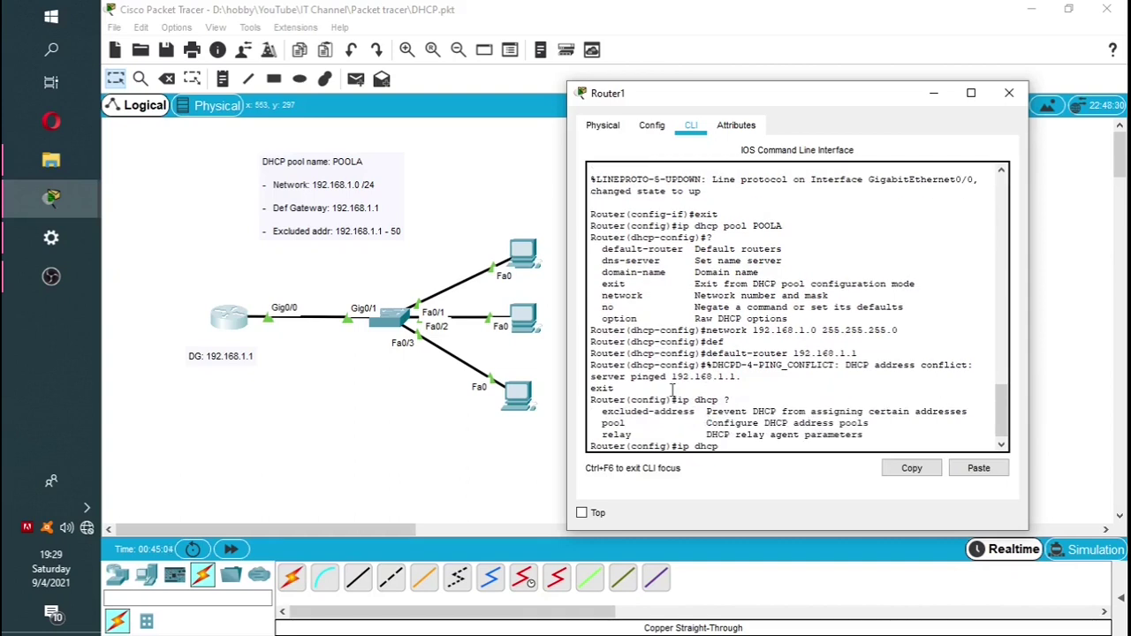
# Exclude the addresses 192.168.1.1 through 192.168.1.50 from DHCP assignment on the router
pyautogui.moveTo(596, 414); pyautogui.dragTo(702, 415)
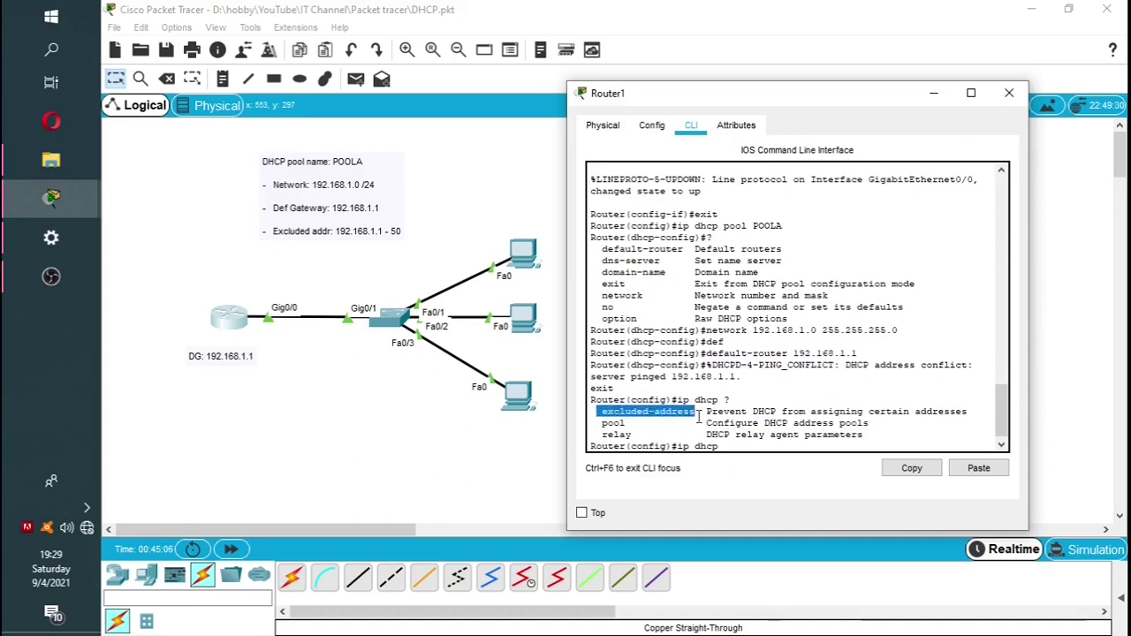
pyautogui.moveTo(597, 423); pyautogui.dragTo(696, 412)
pyautogui.click(604, 408)
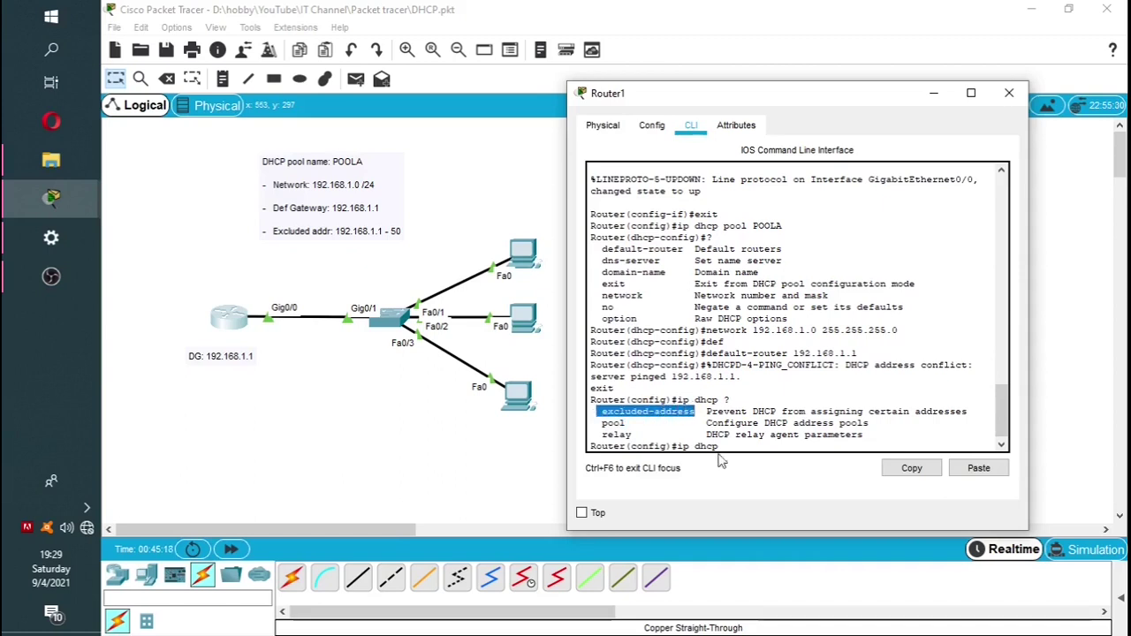
pyautogui.click(724, 446)
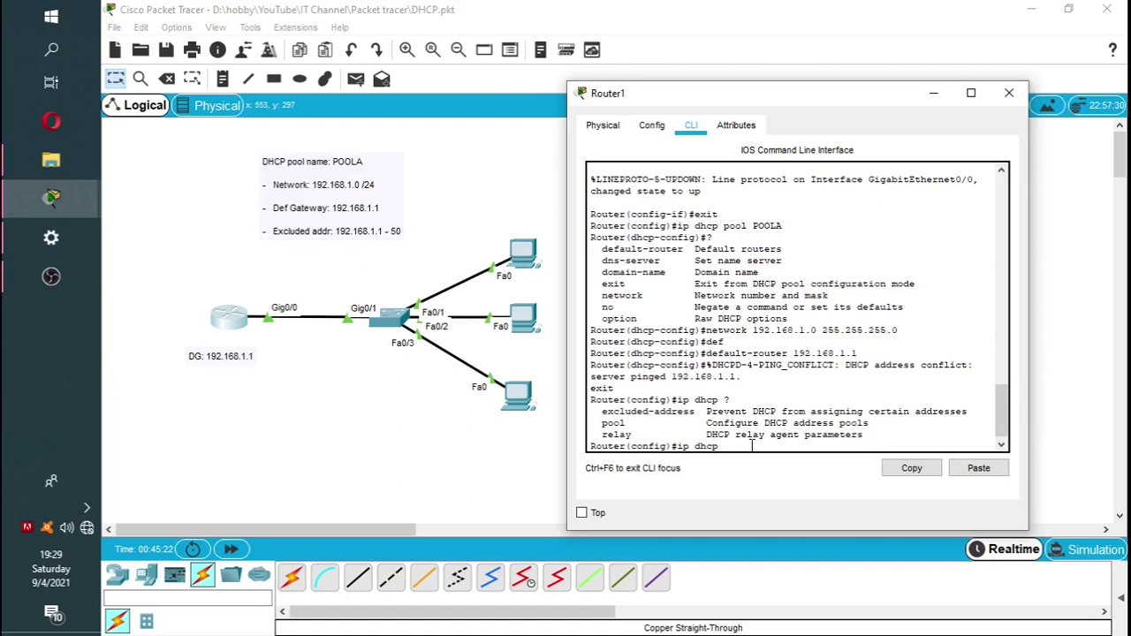
pyautogui.write('ex')
pyautogui.press('Tab')
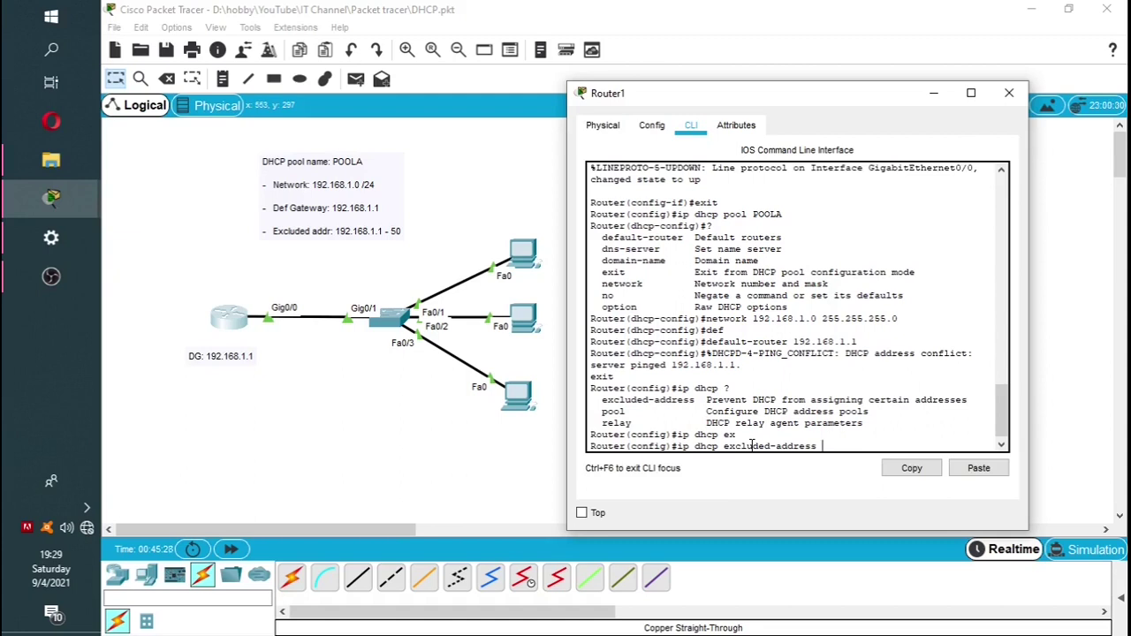
pyautogui.write('192.168.16')
pyautogui.press('BackSpace')
pyautogui.write('.1')
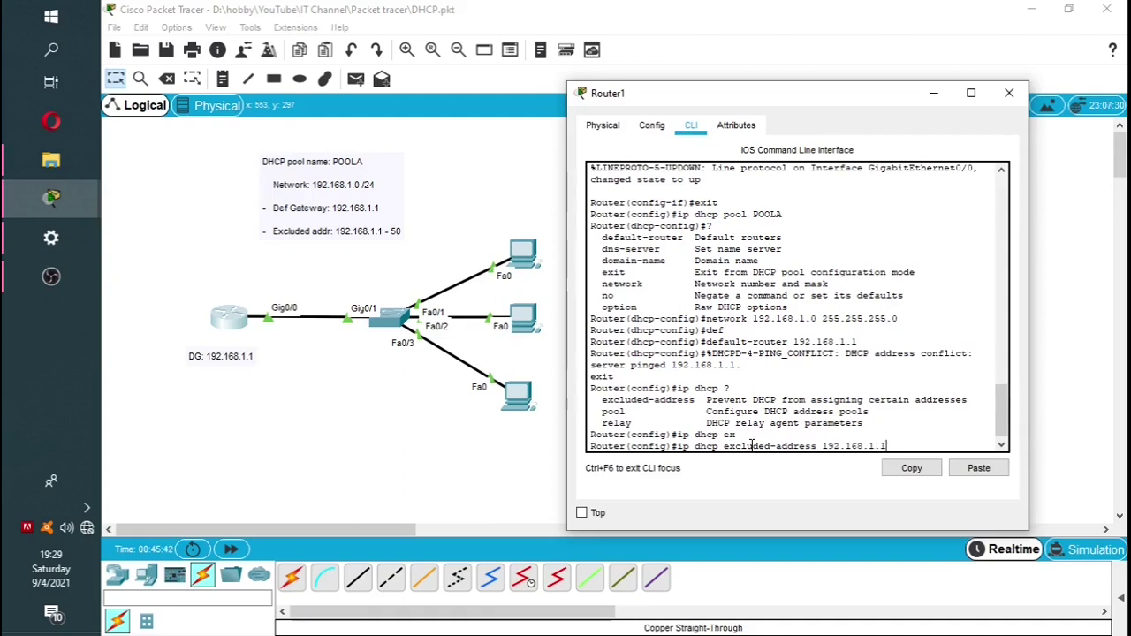
pyautogui.write(' 192.168')
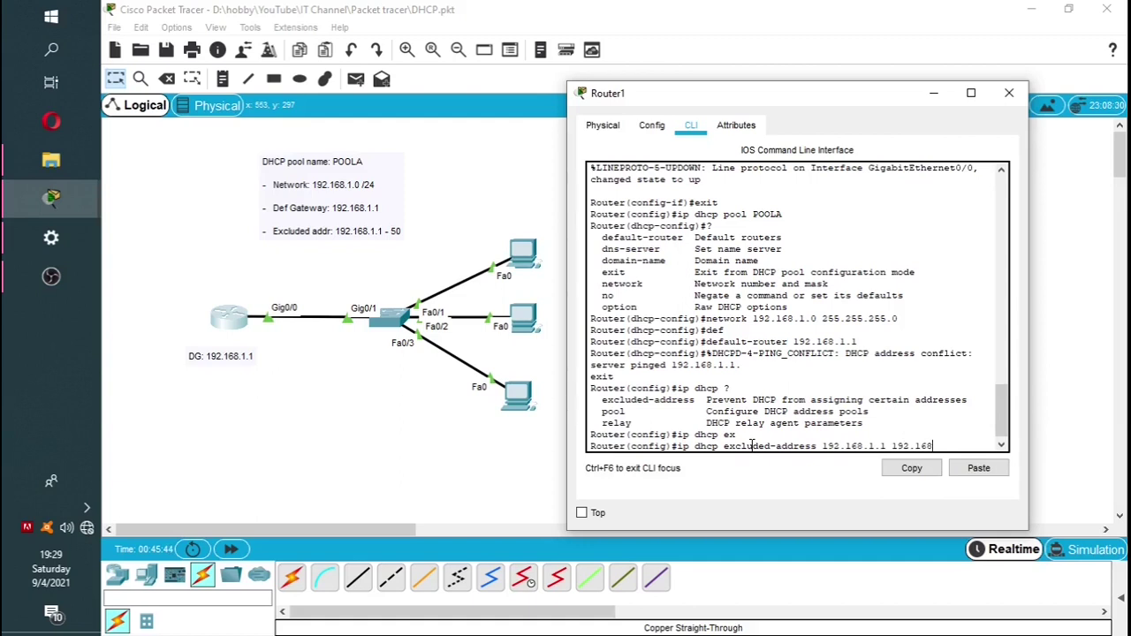
pyautogui.write('.1.50')
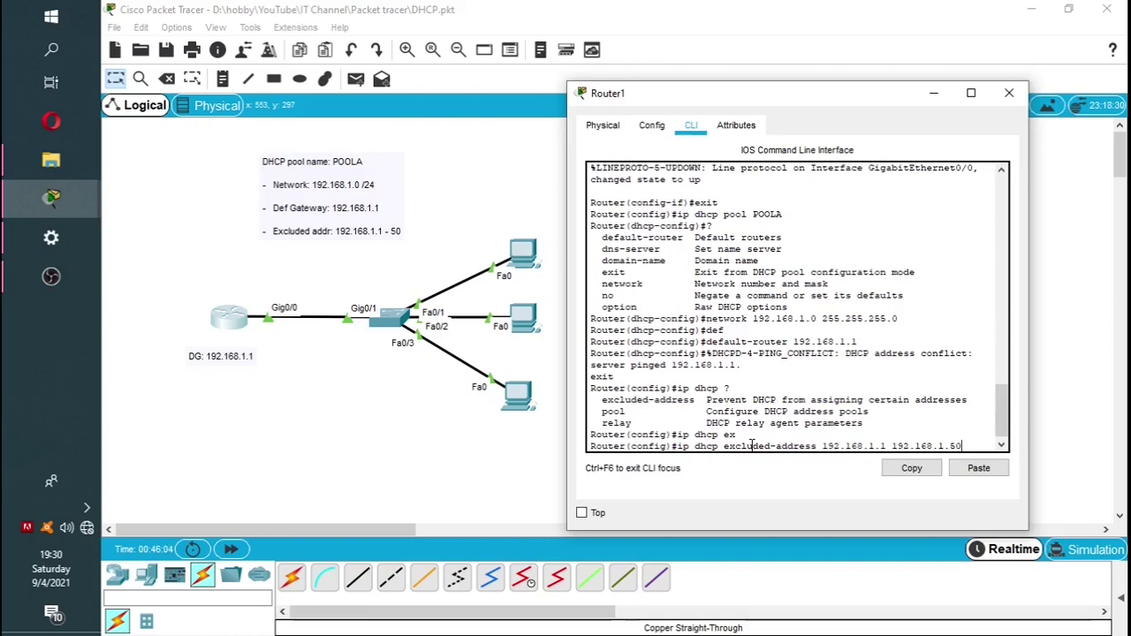
pyautogui.press('Return')
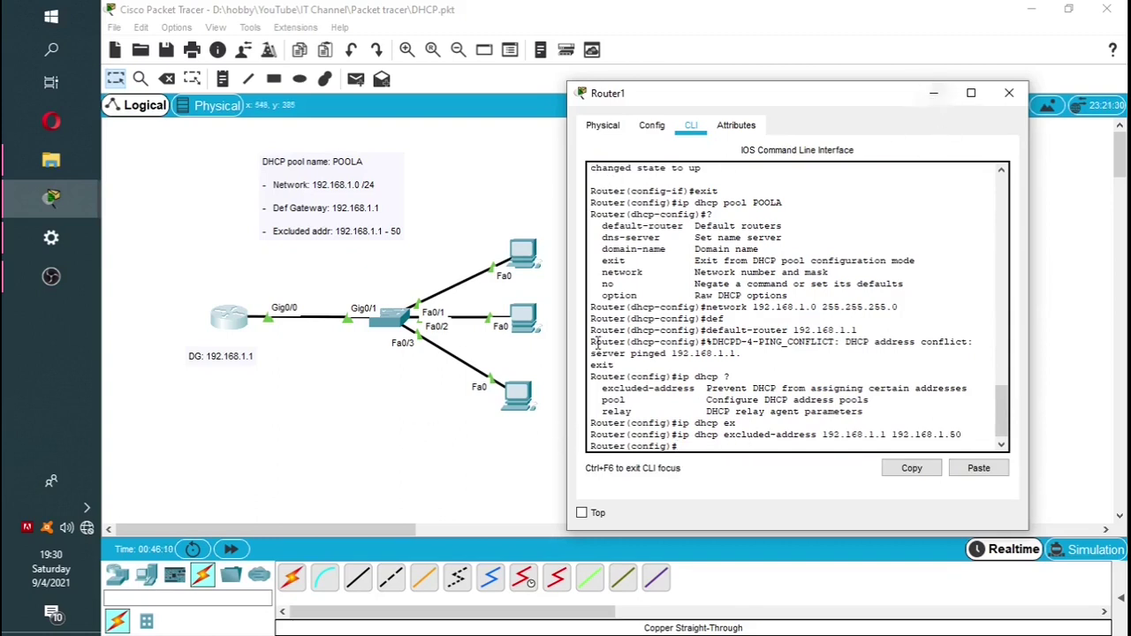
# Renew the IPv4 configuration of PC0, the uppermost PC, by switching it to Static and back to DHCP
pyautogui.click(359, 458)
pyautogui.click(523, 261)
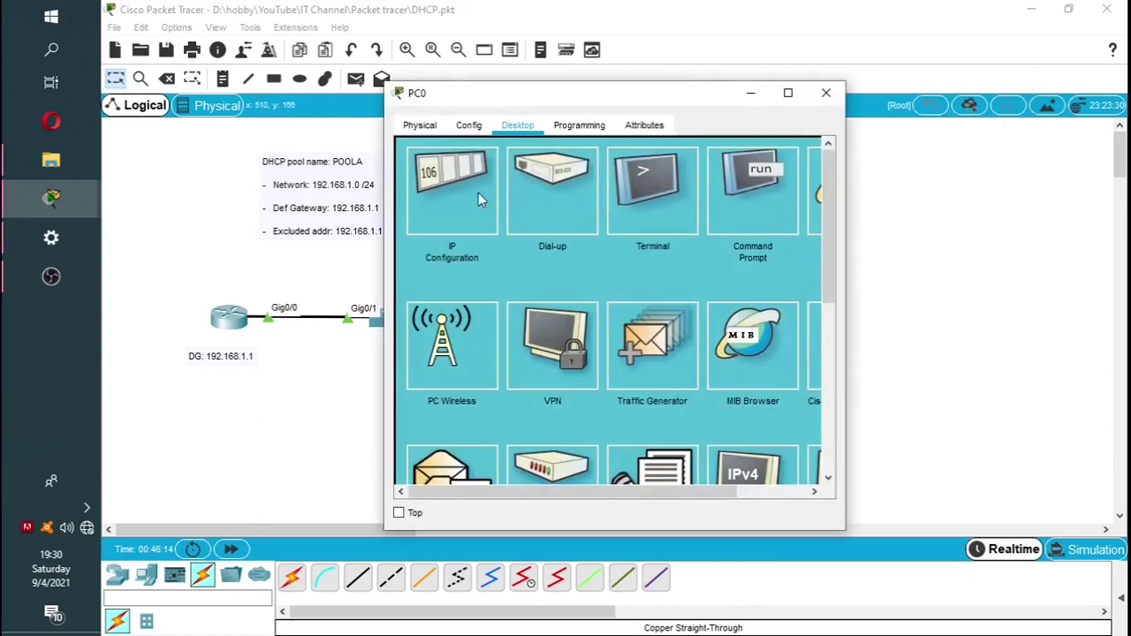
pyautogui.click(495, 203)
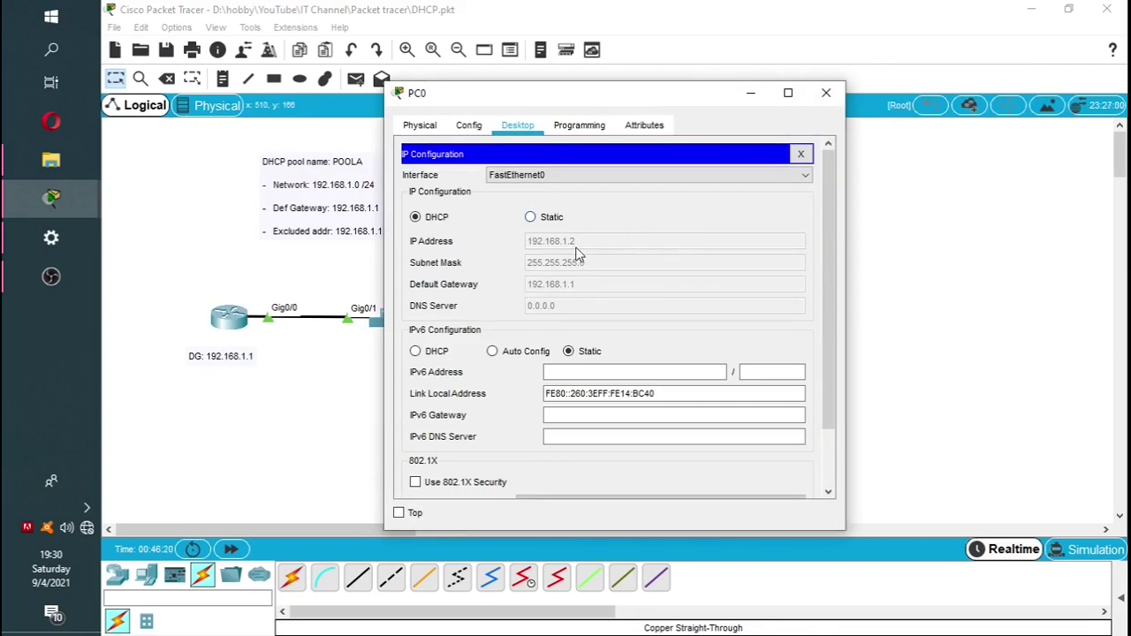
pyautogui.click(531, 218)
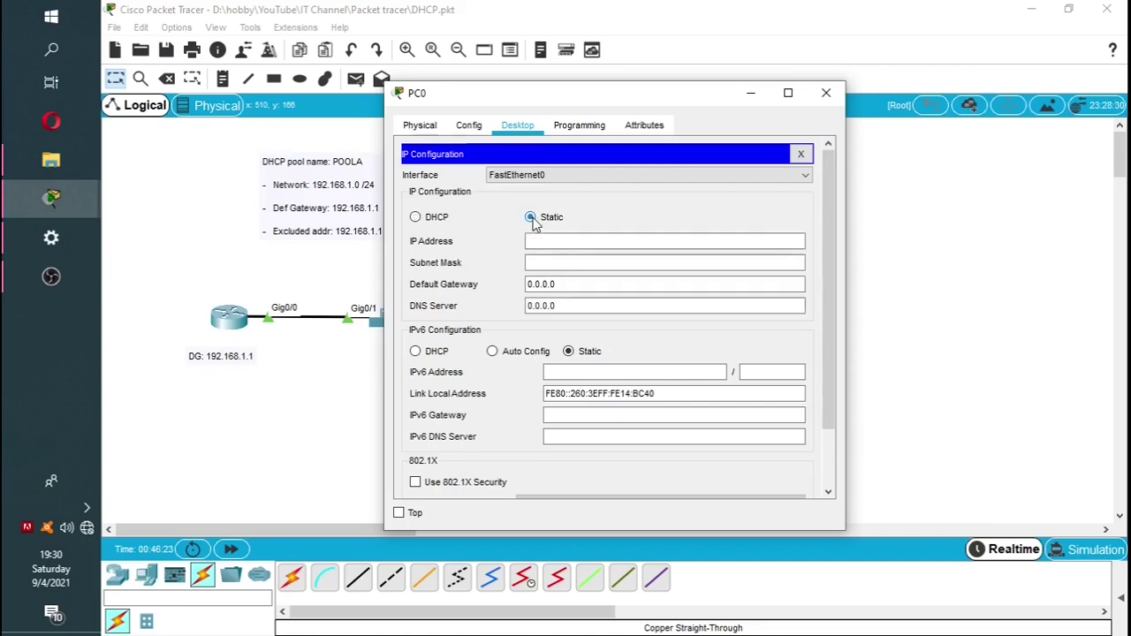
pyautogui.click(417, 217)
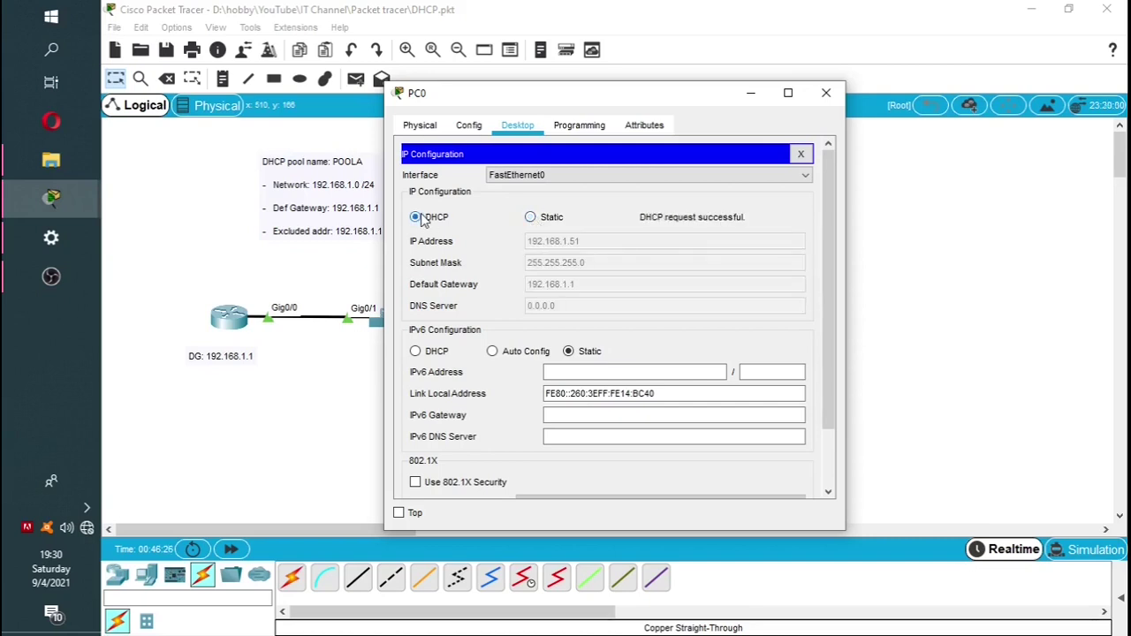
pyautogui.click(825, 93)
# Set the IPv4 configuration of PC1, the middle PC, to DHCP
pyautogui.click(519, 323)
pyautogui.click(441, 202)
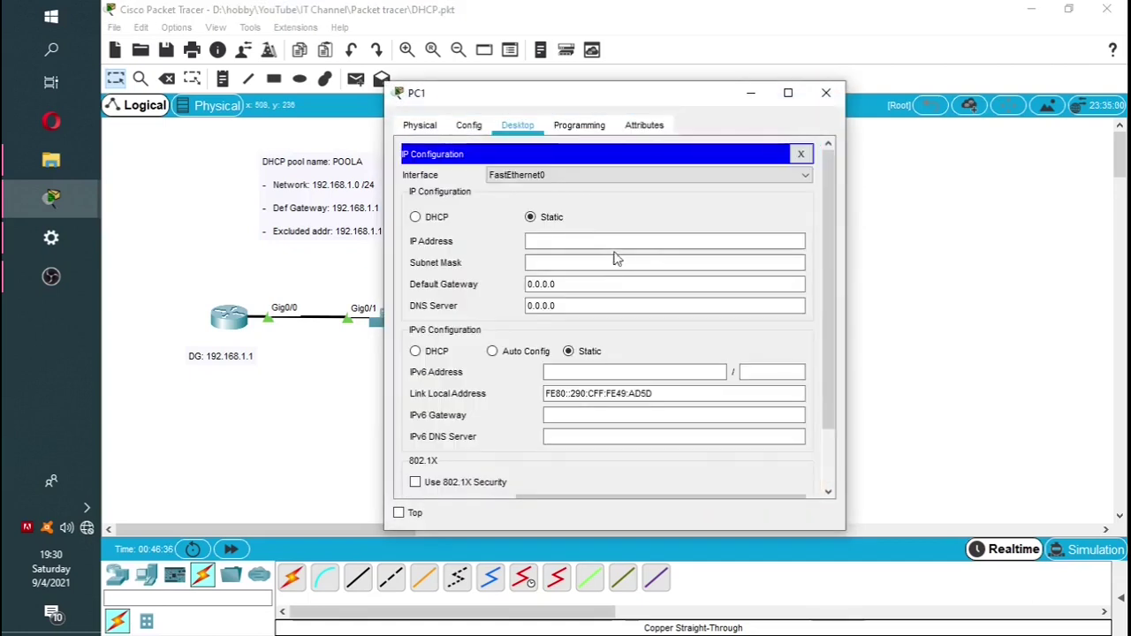
pyautogui.click(415, 217)
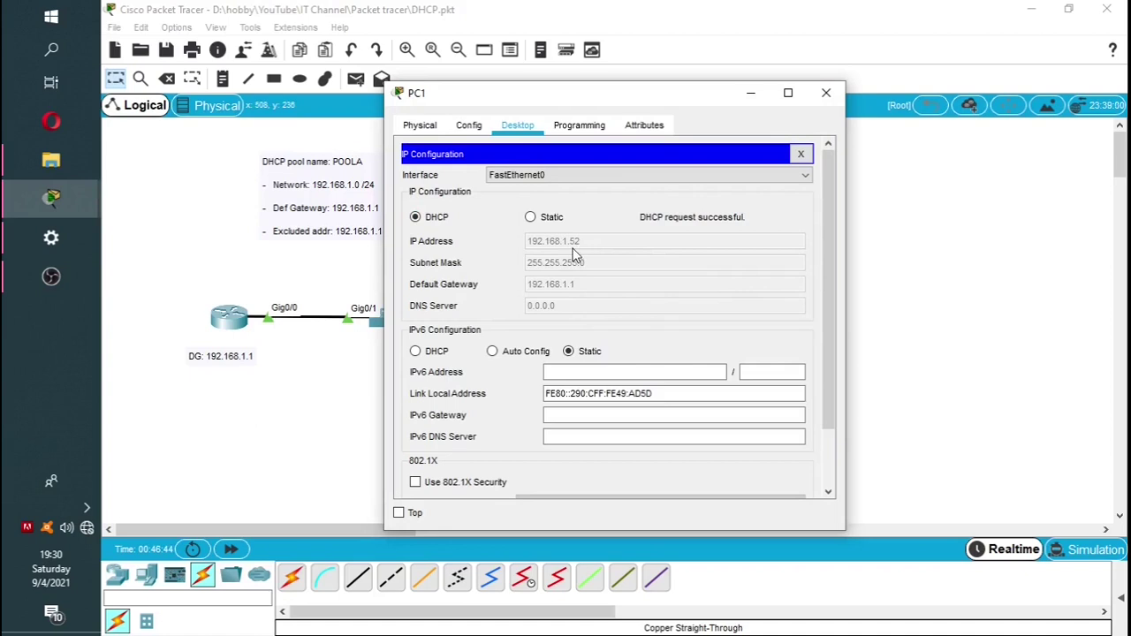
pyautogui.click(825, 93)
# Set the IPv4 configuration of PC2, the lowest PC, to DHCP
pyautogui.click(518, 395)
pyautogui.click(480, 220)
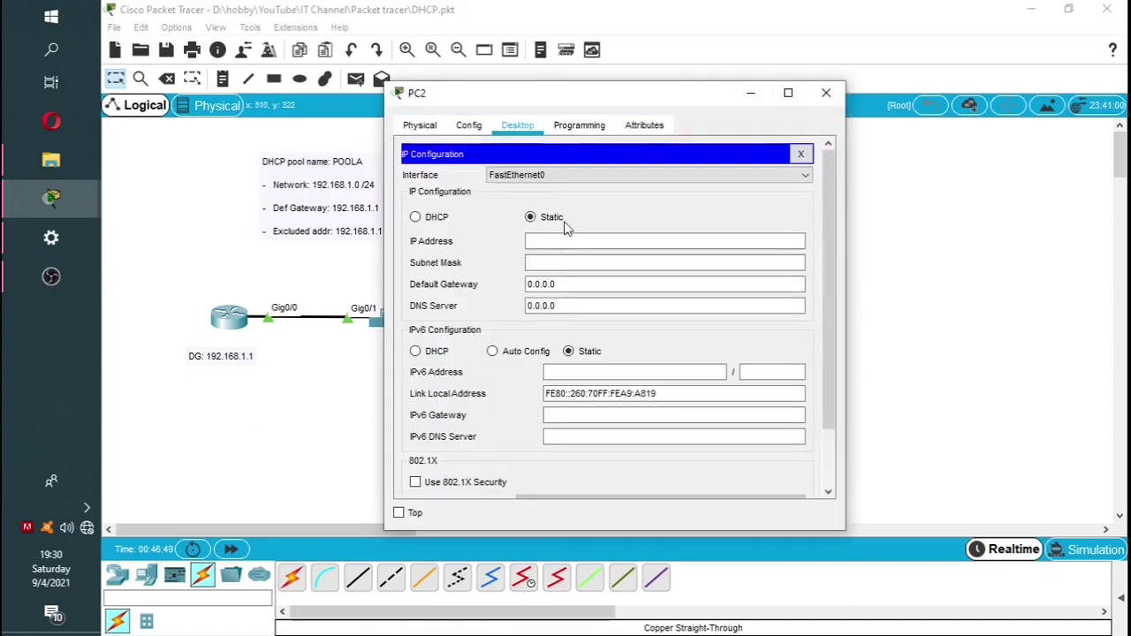
pyautogui.click(417, 219)
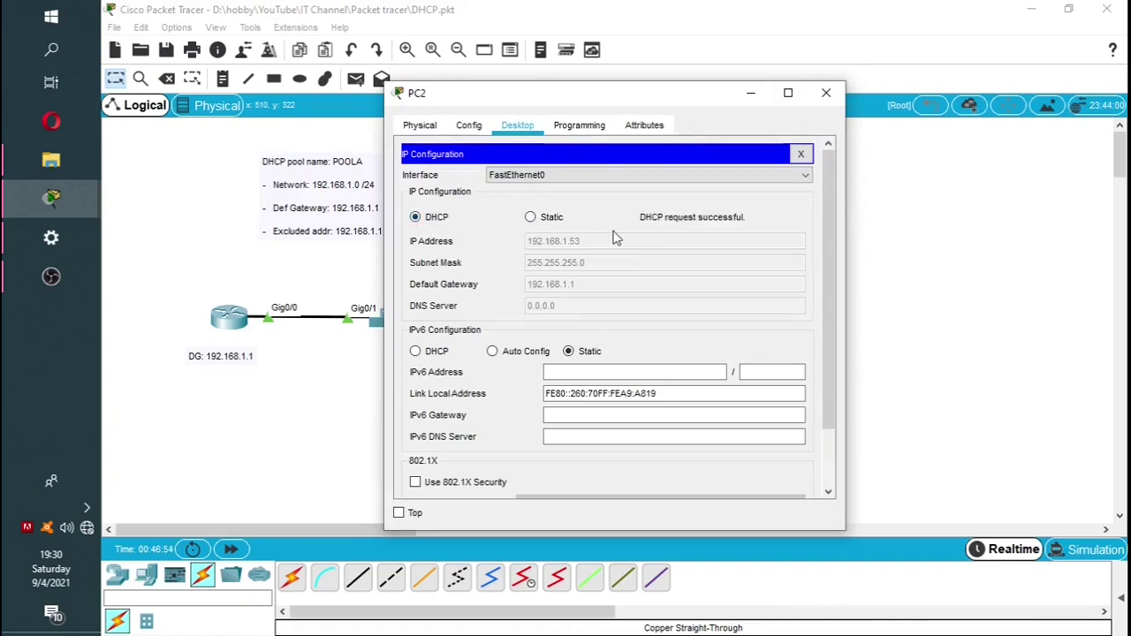
pyautogui.click(826, 94)
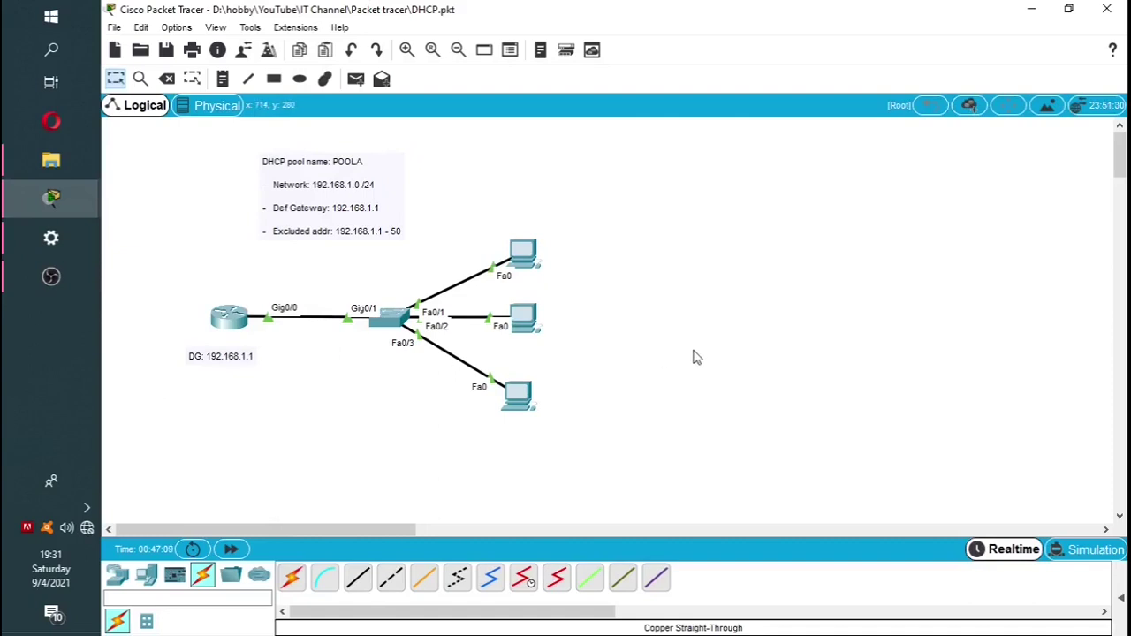
# Test DHCP on PC3, the uppermost PC in the server-based network, by switching its IPv4 configuration to Static and back to DHCP
pyautogui.moveTo(366, 534); pyautogui.dragTo(646, 536)
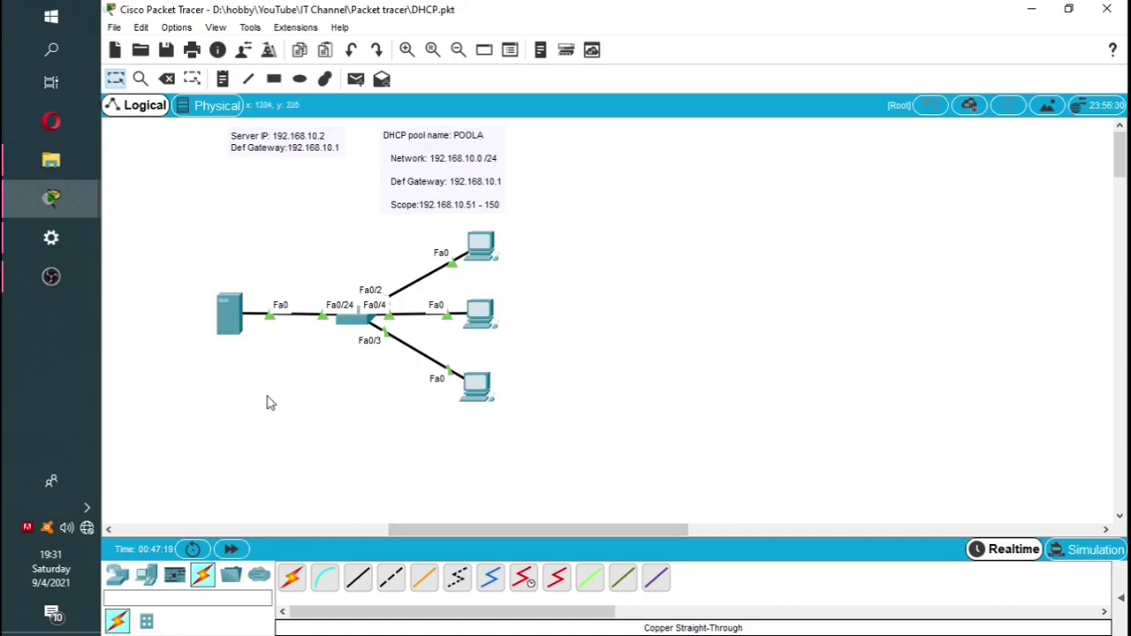
pyautogui.click(484, 254)
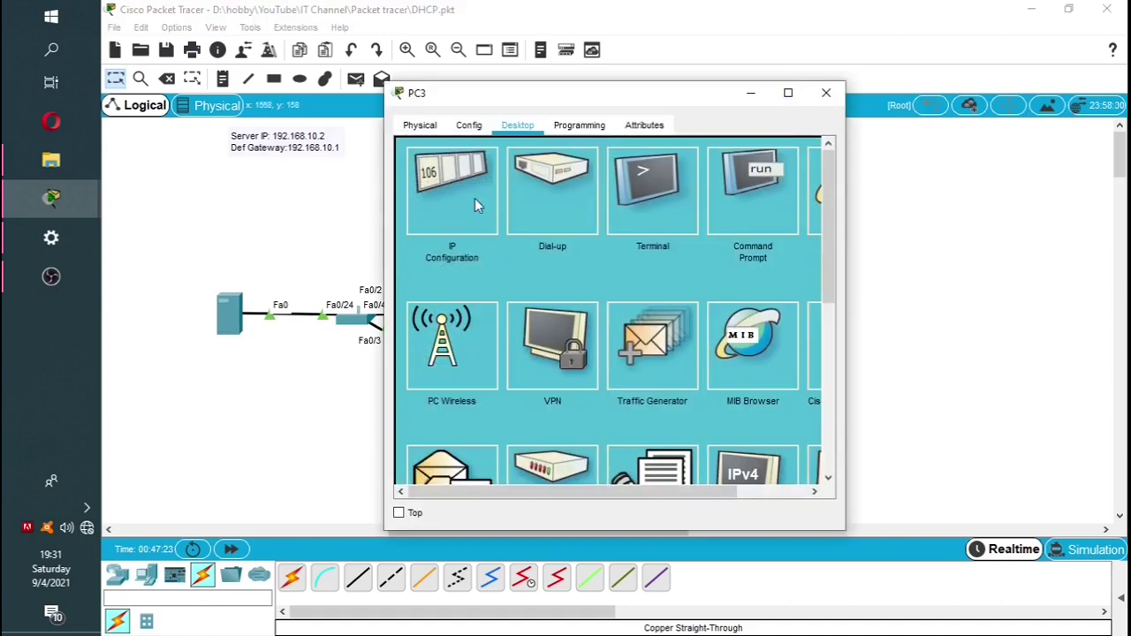
pyautogui.click(460, 197)
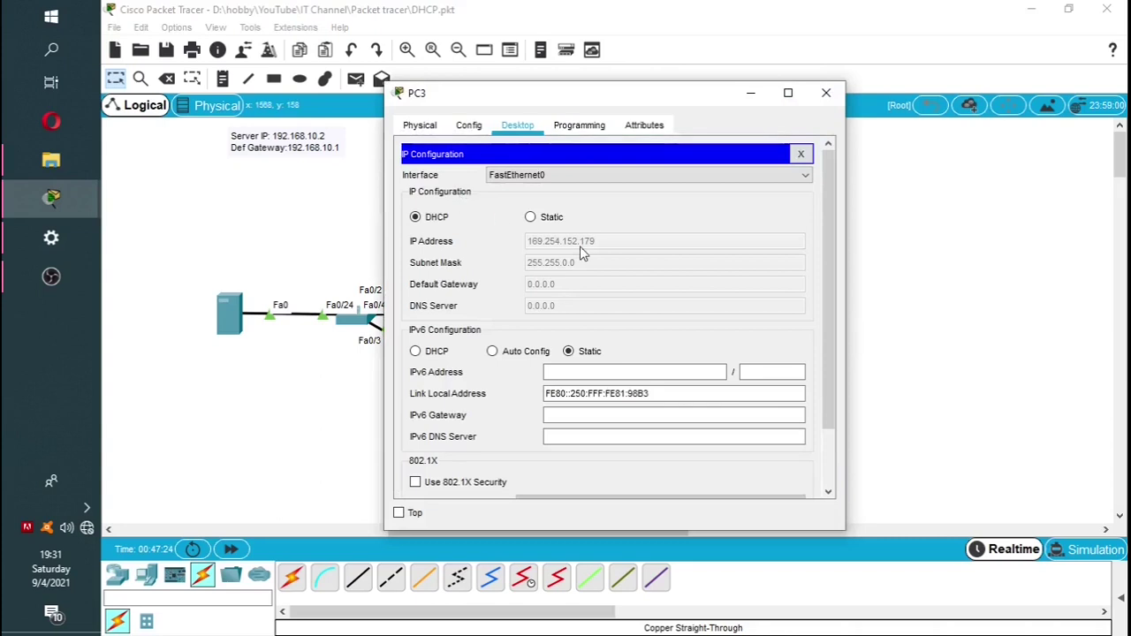
pyautogui.click(530, 216)
pyautogui.moveTo(566, 96); pyautogui.dragTo(718, 98)
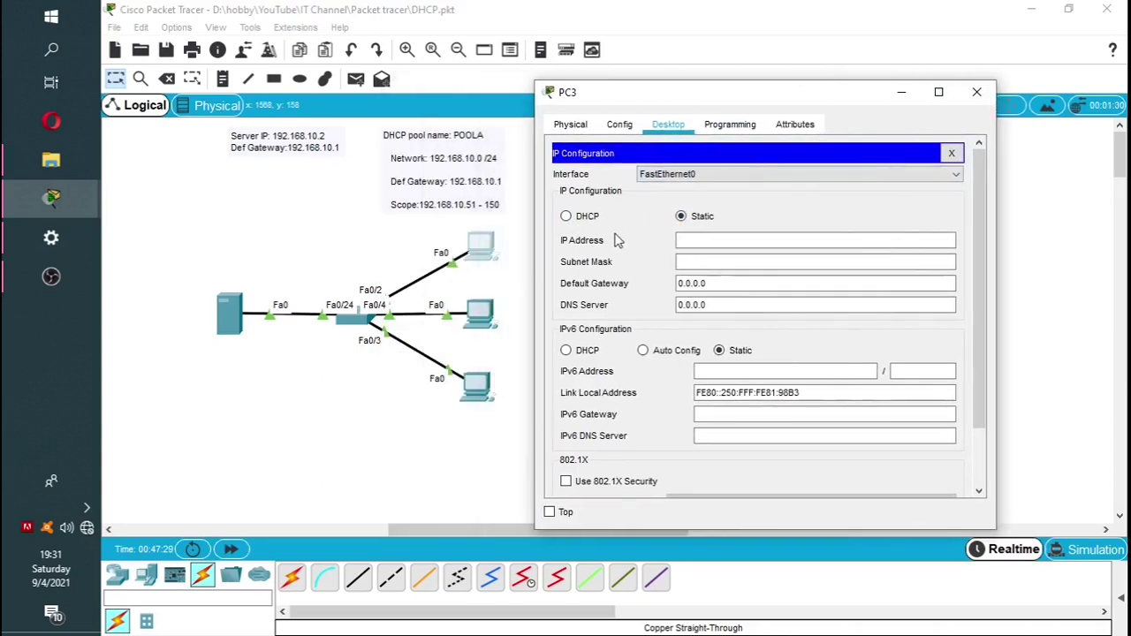
pyautogui.click(565, 217)
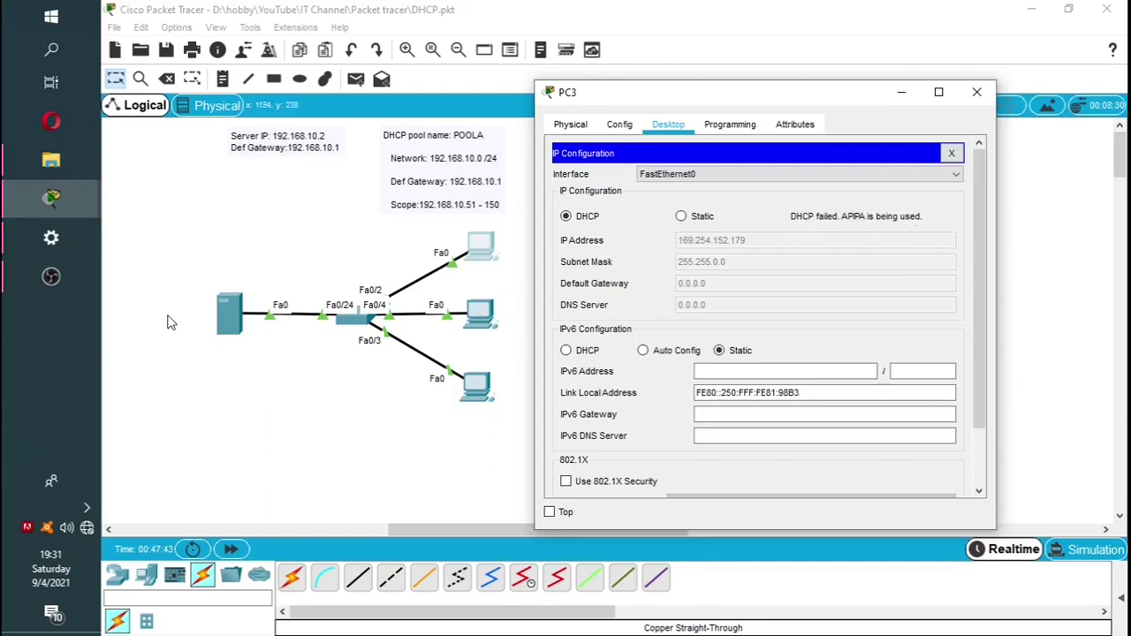
pyautogui.click(978, 92)
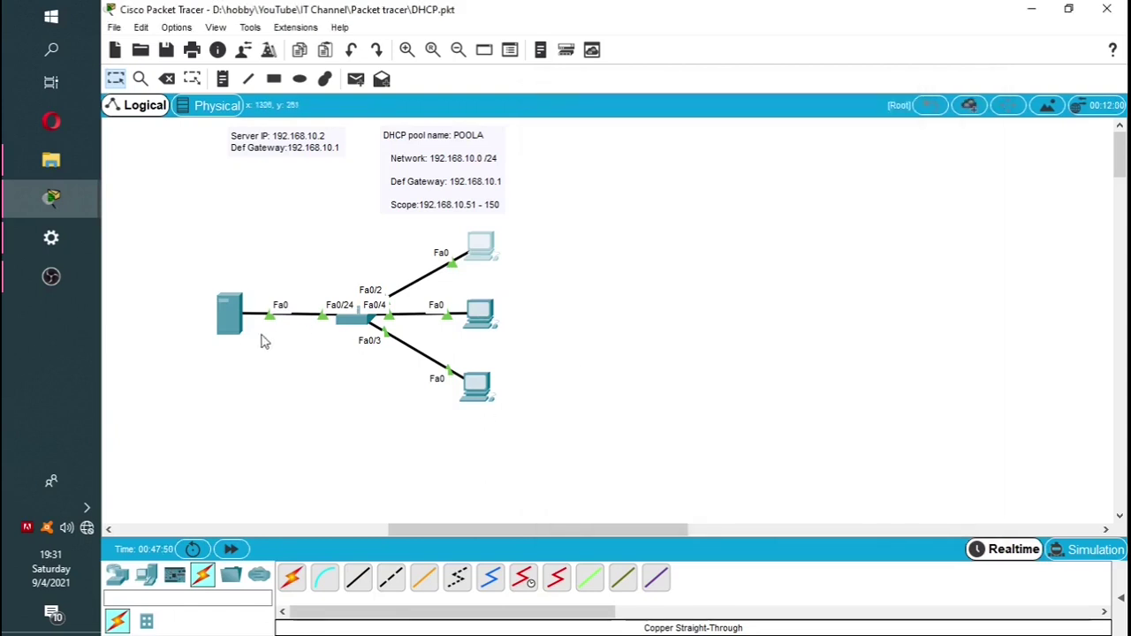
# Move the note with the server IP and default gateway to just above the server
pyautogui.click(230, 323)
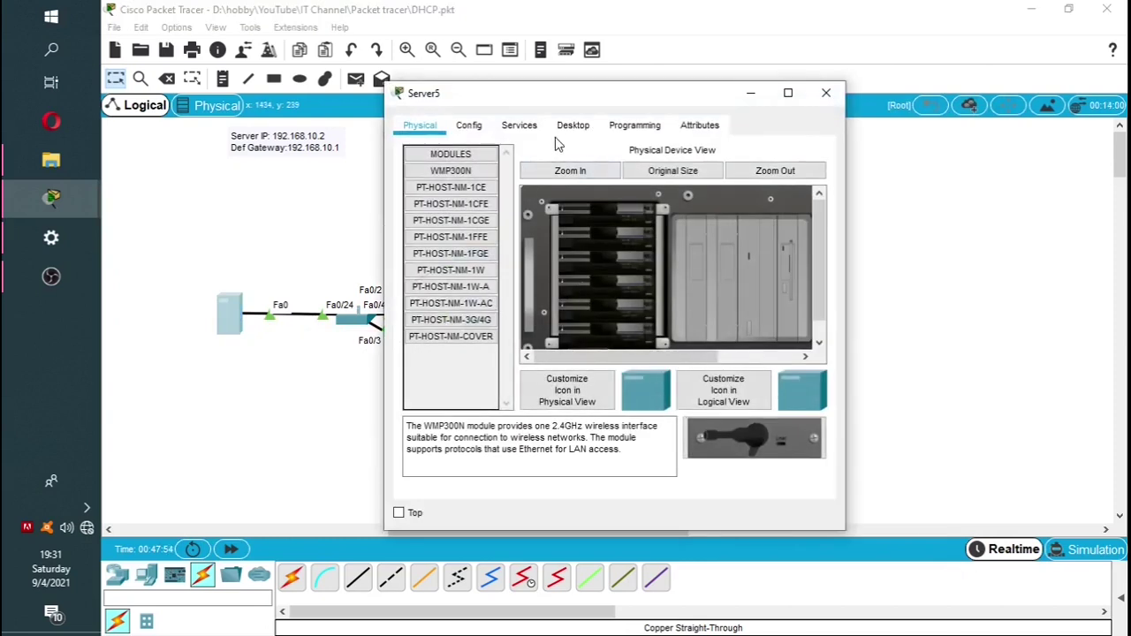
pyautogui.moveTo(543, 104); pyautogui.dragTo(709, 104)
pyautogui.moveTo(266, 149); pyautogui.dragTo(227, 261)
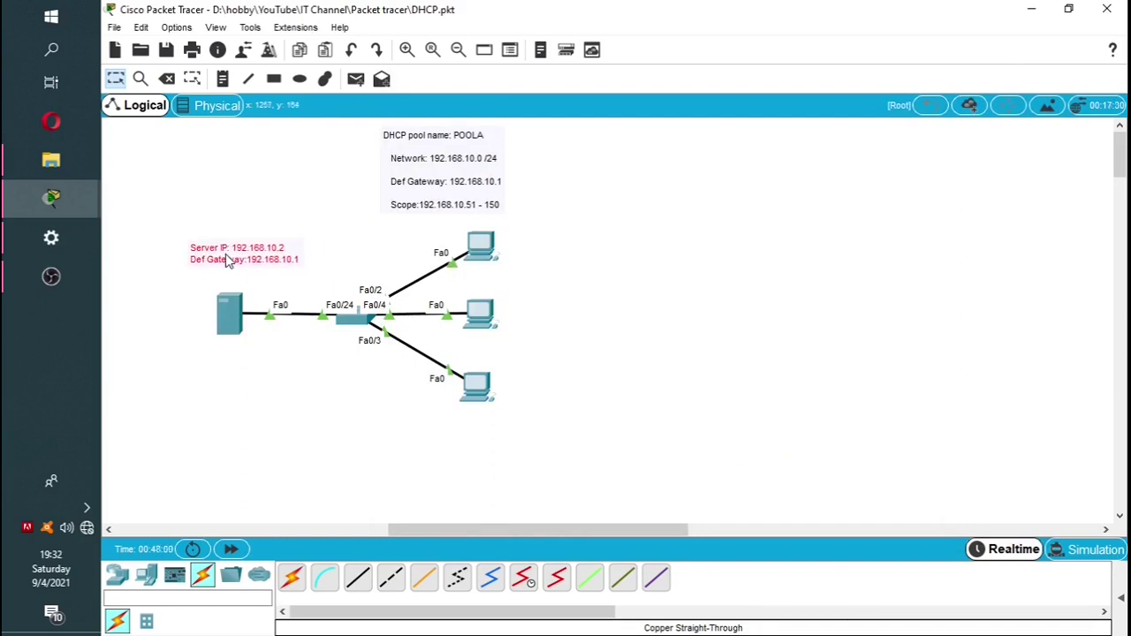
# Give the server the static IP address 192.168.10.2 with subnet mask 255.255.255.0
pyautogui.click(228, 323)
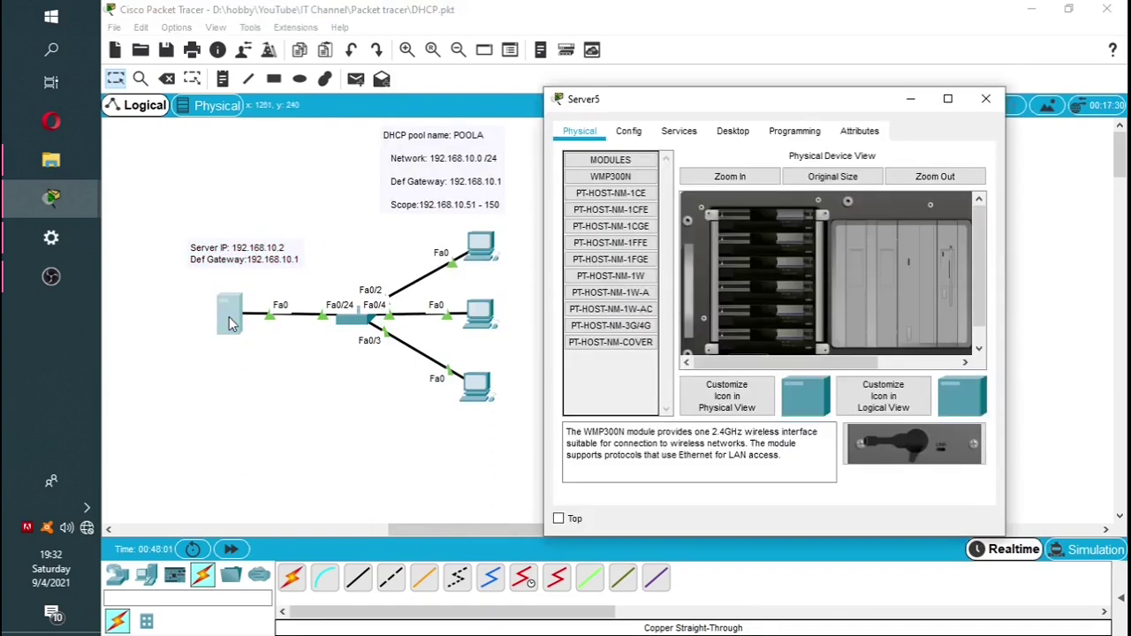
pyautogui.click(735, 139)
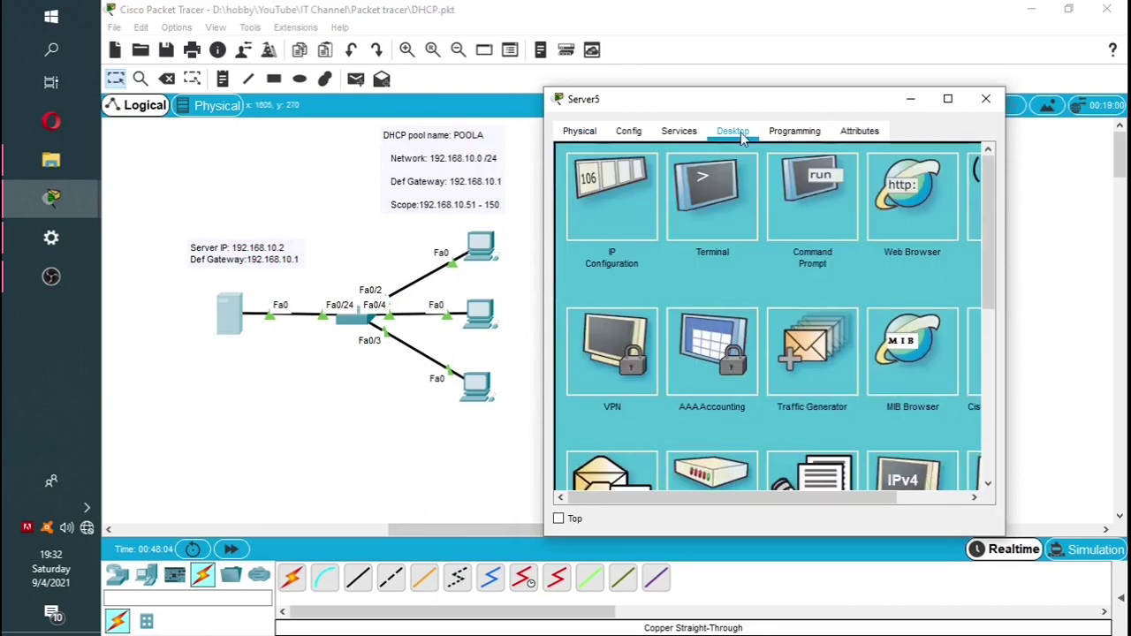
pyautogui.click(600, 212)
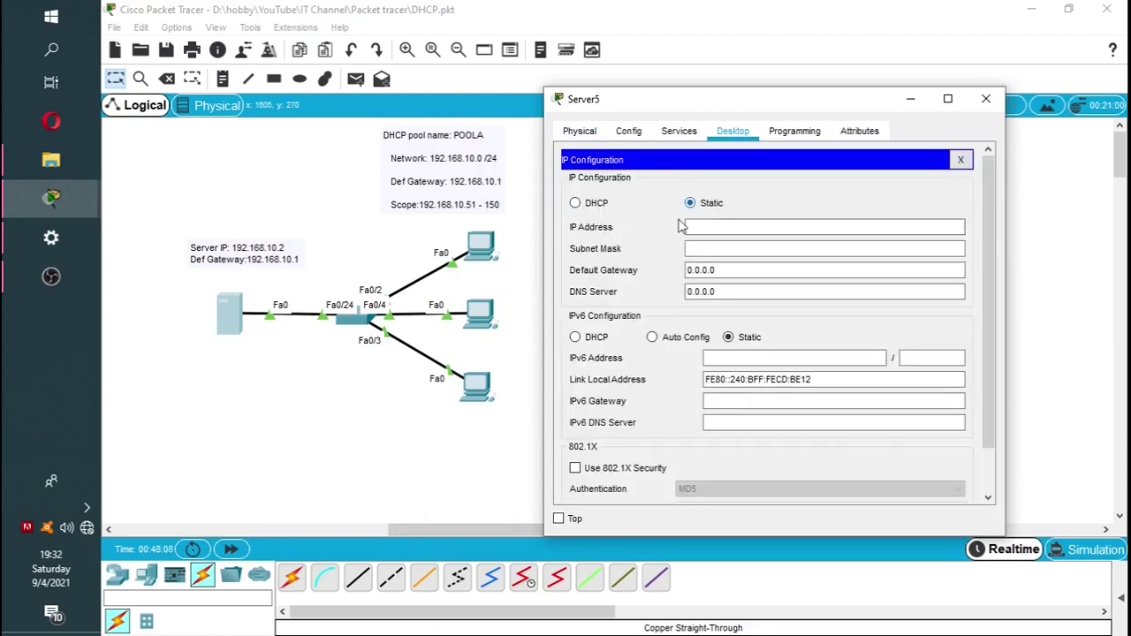
pyautogui.click(714, 228)
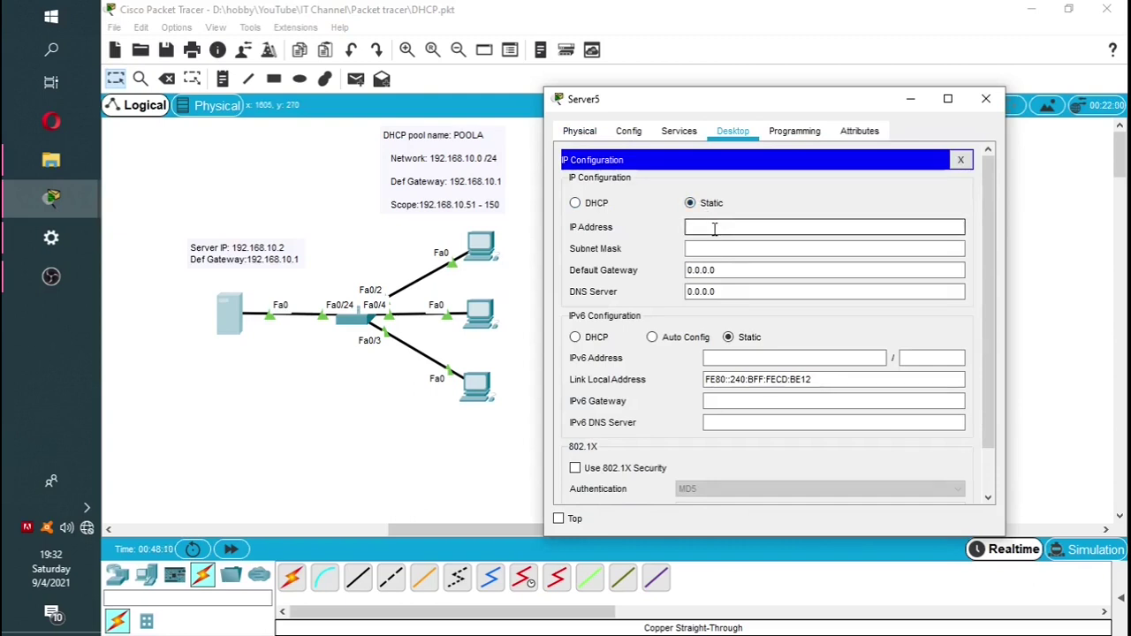
pyautogui.write('192.168.10.2')
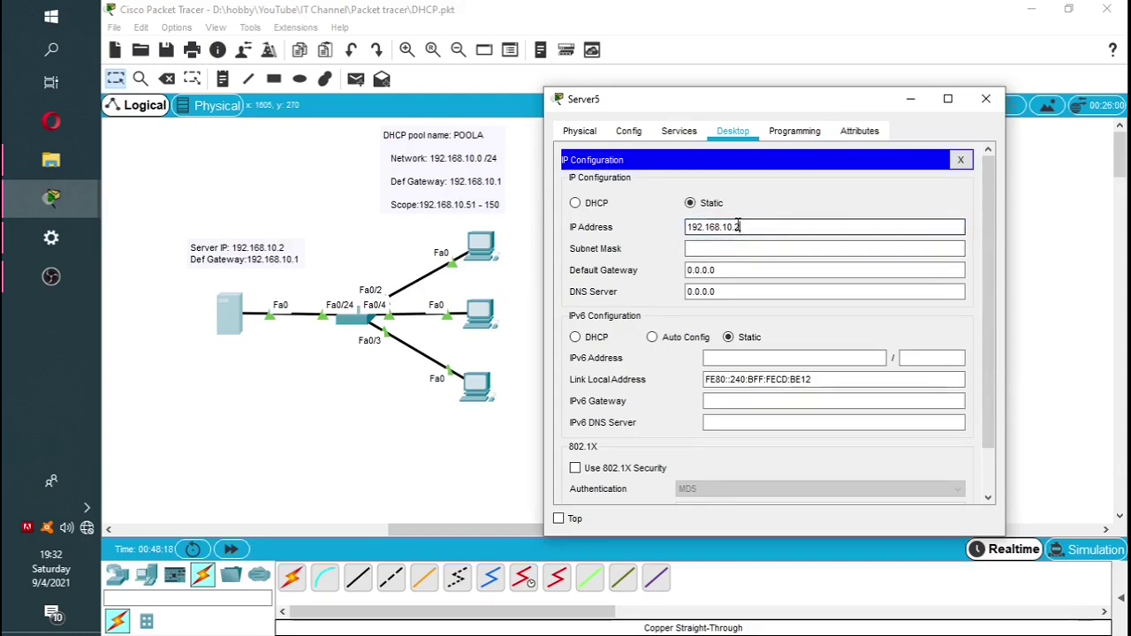
pyautogui.click(724, 249)
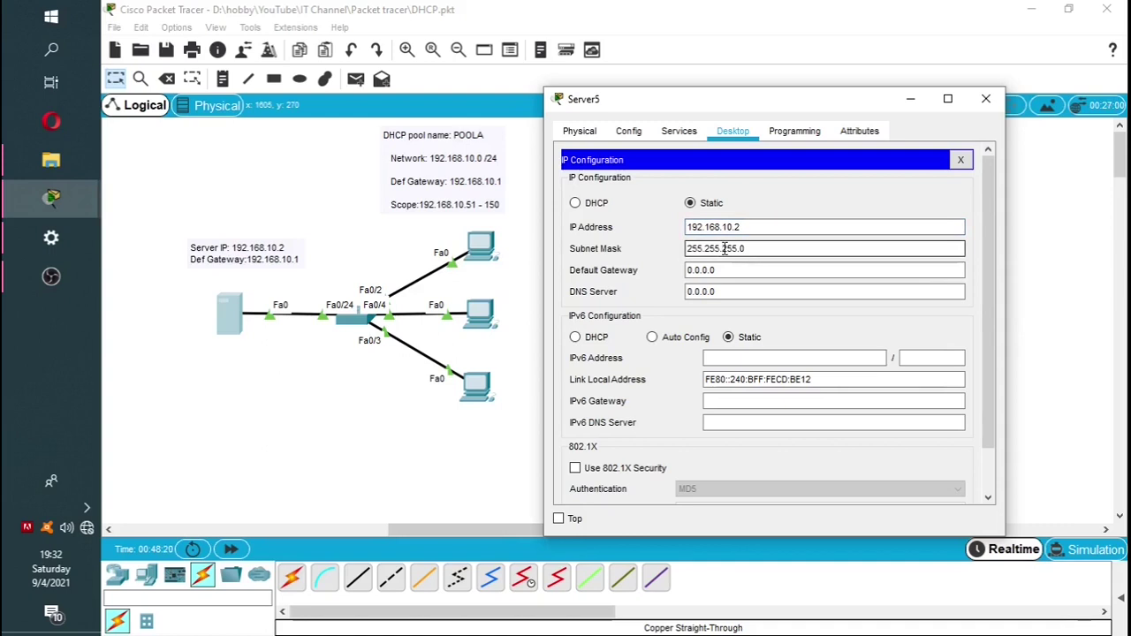
# Set the server's default gateway to 192.168.10.1
pyautogui.click(722, 271)
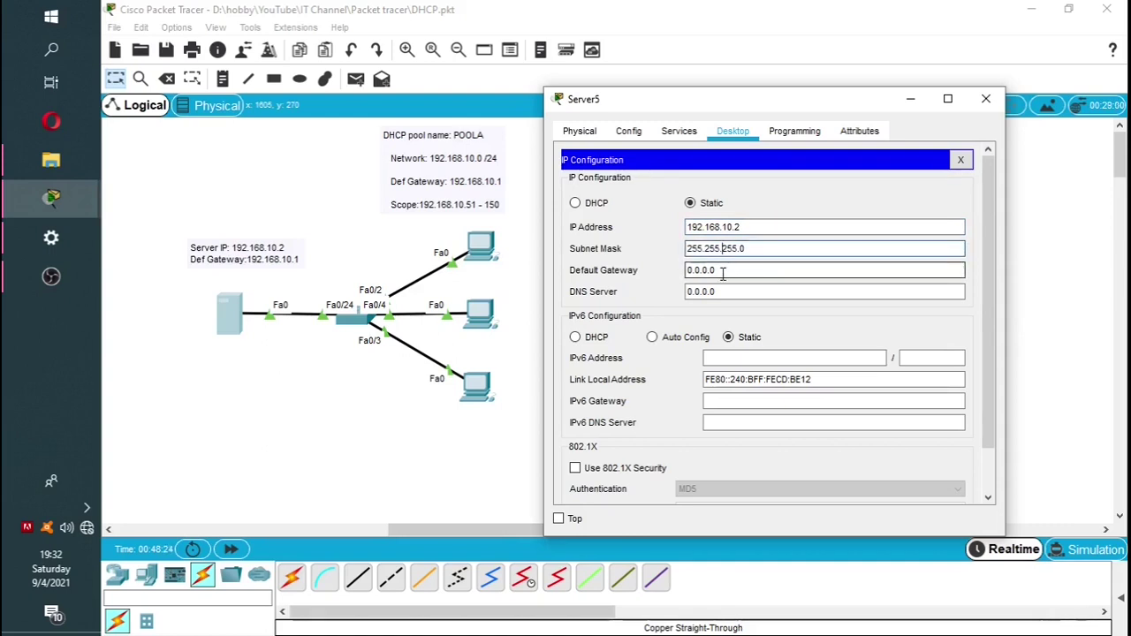
pyautogui.moveTo(718, 271); pyautogui.dragTo(676, 272)
pyautogui.write('1')
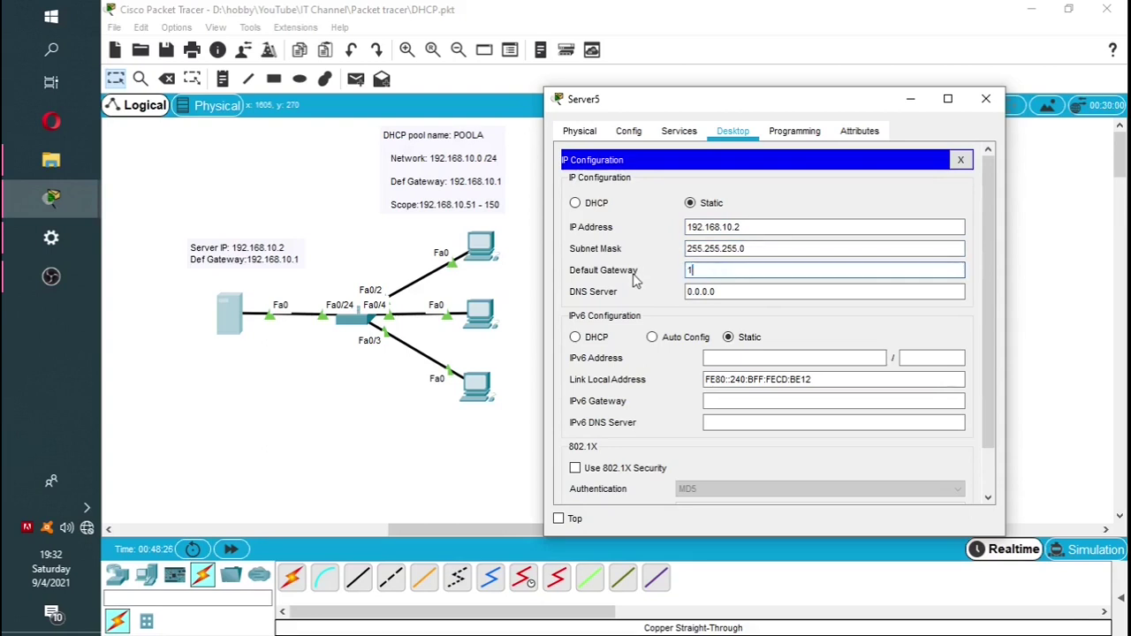
pyautogui.write('92.168.10.1')
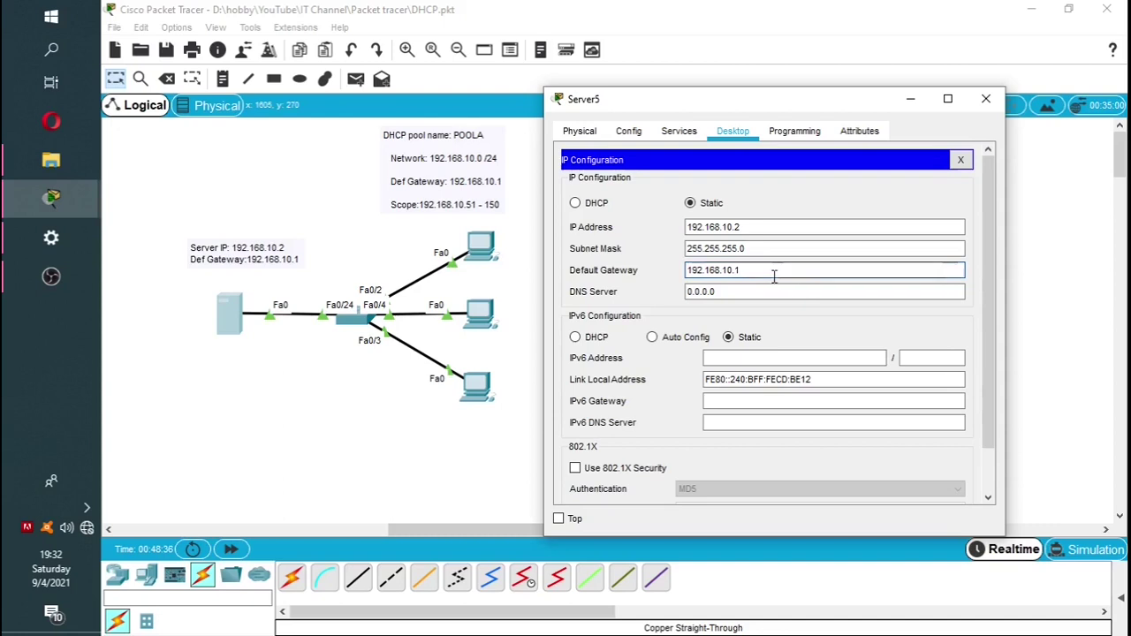
pyautogui.moveTo(745, 275); pyautogui.dragTo(662, 276)
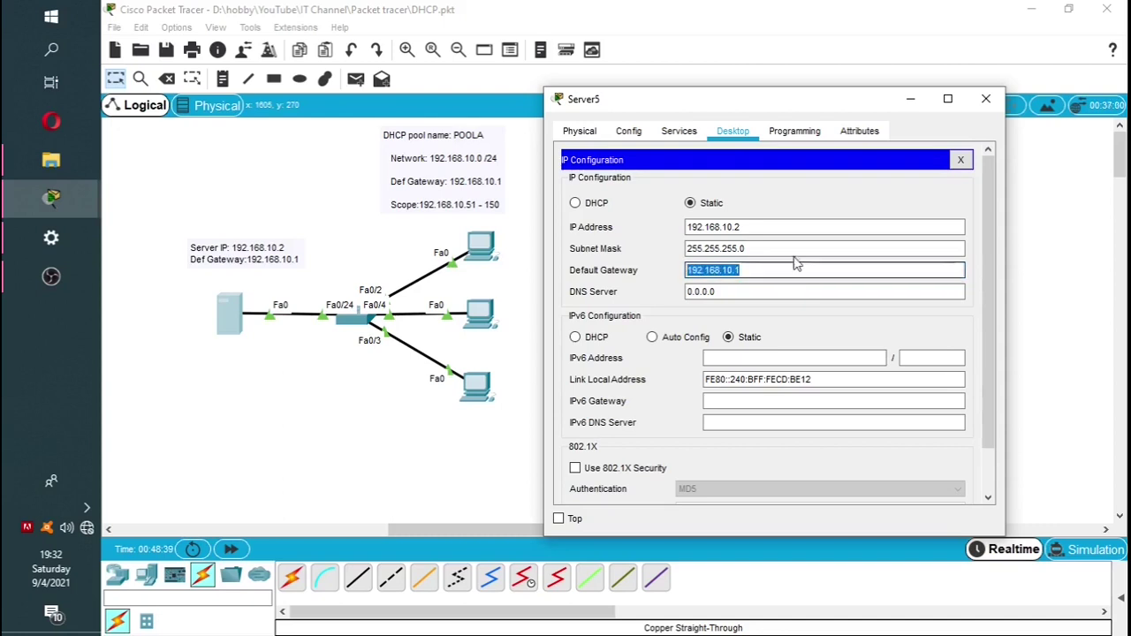
# In the server's DHCP service settings, enter the pool name POOLA and the default gateway 192.168.10.1
pyautogui.click(669, 271)
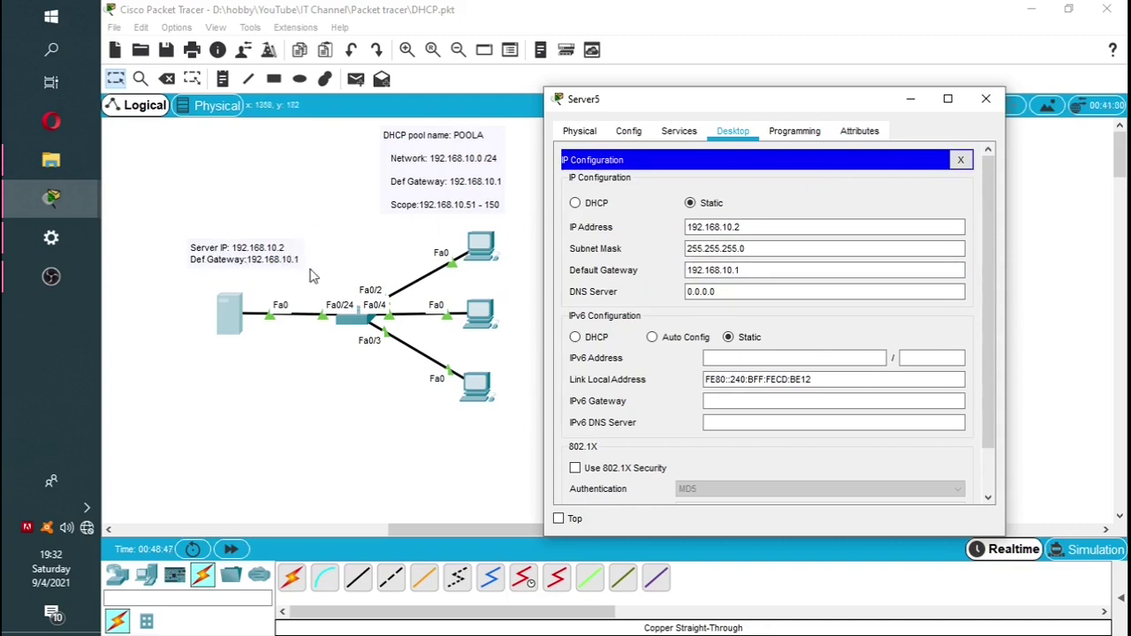
pyautogui.click(961, 160)
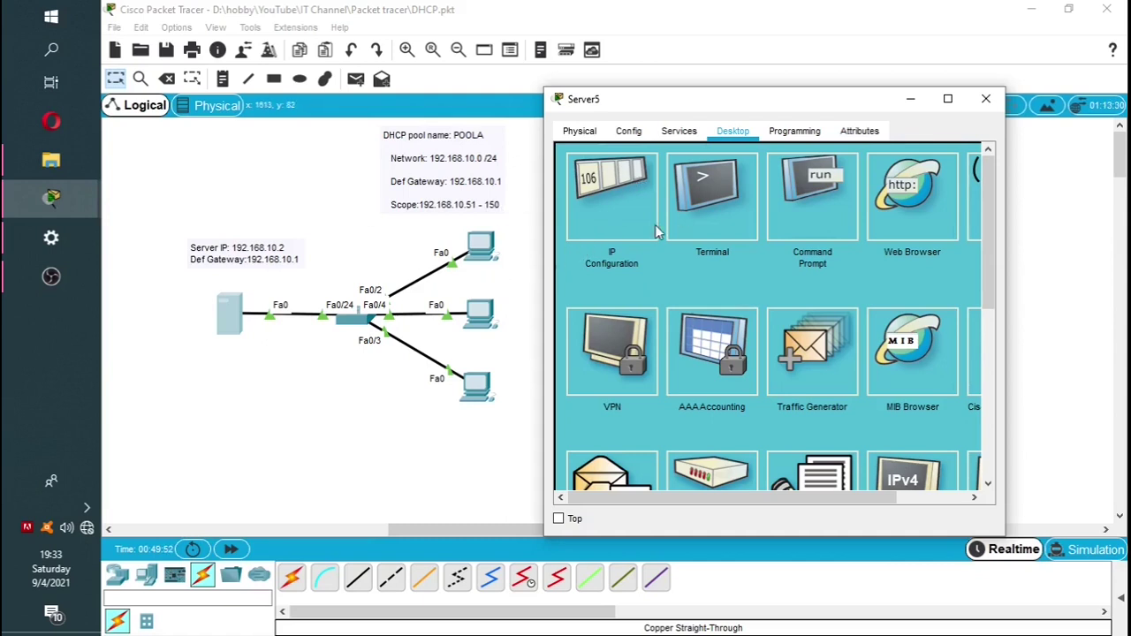
pyautogui.click(679, 133)
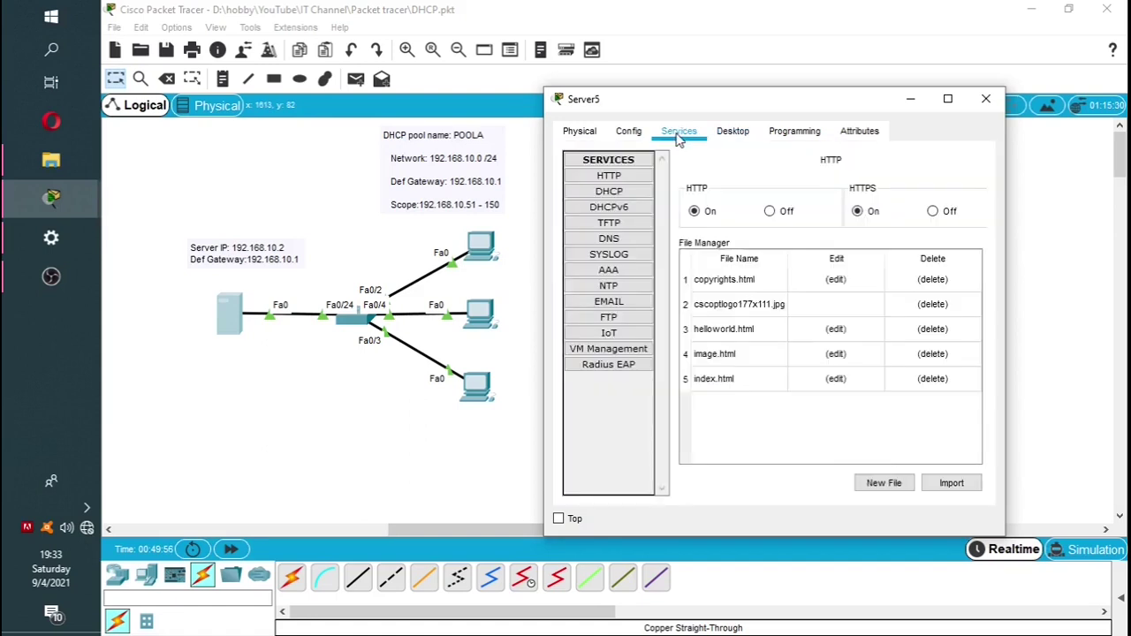
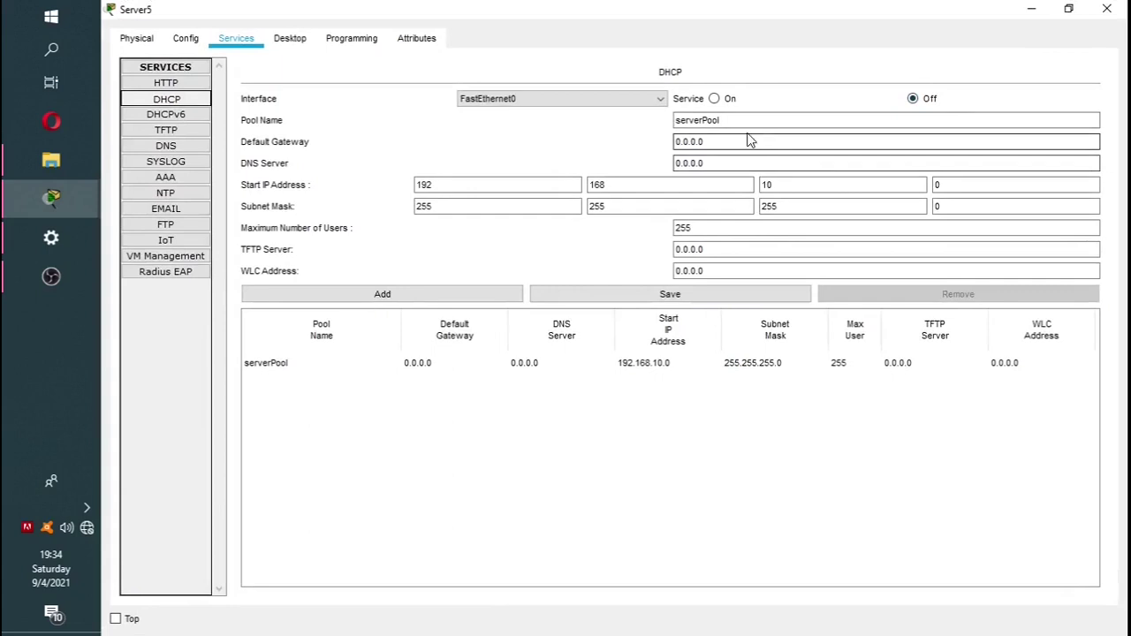
pyautogui.doubleClick(740, 118)
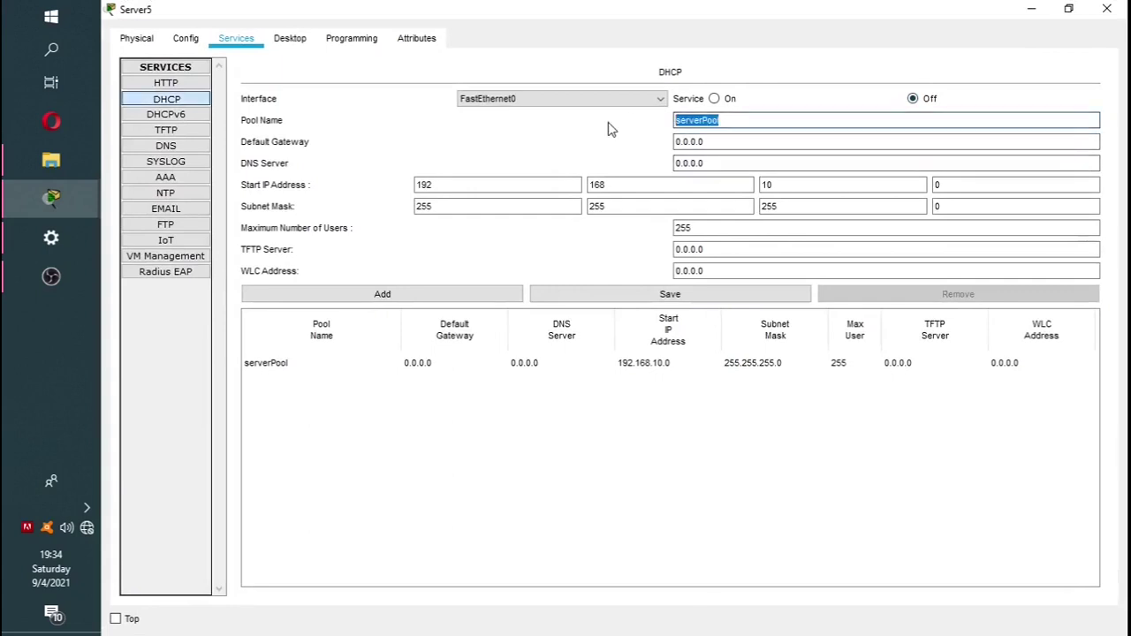
pyautogui.write('POOLA')
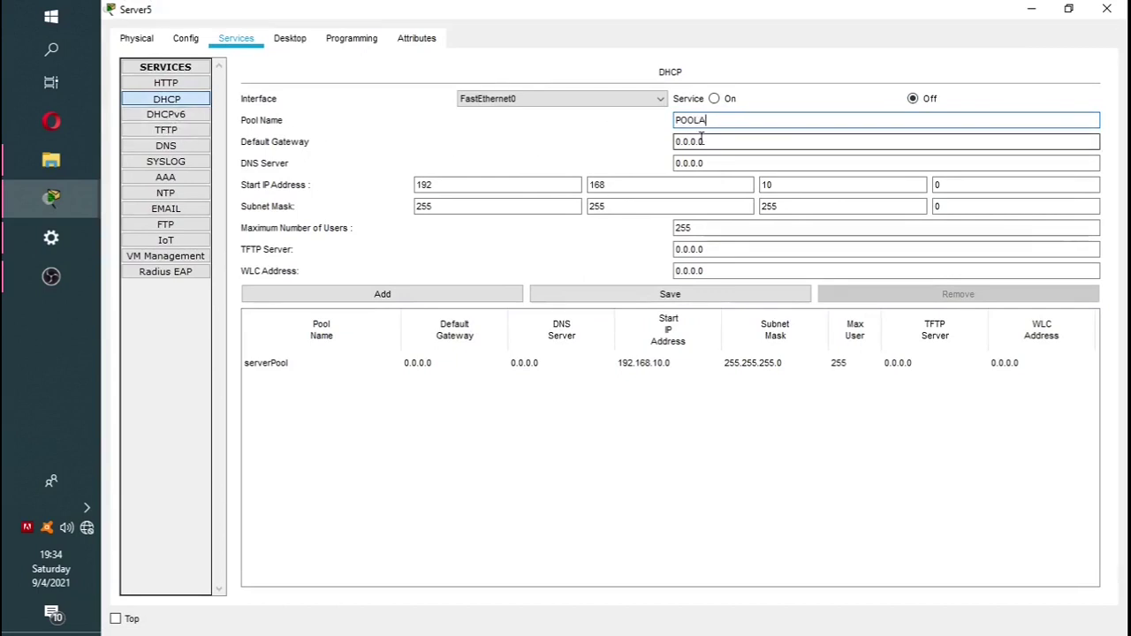
pyautogui.moveTo(715, 142); pyautogui.dragTo(618, 147)
pyautogui.write('192.')
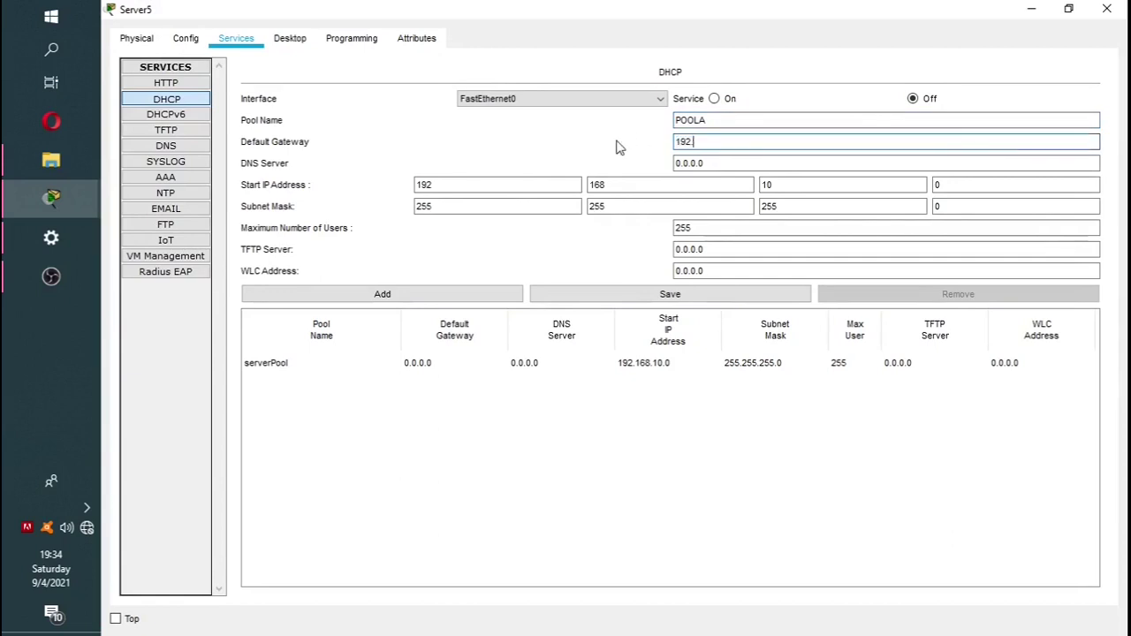
pyautogui.write('168.10.1')
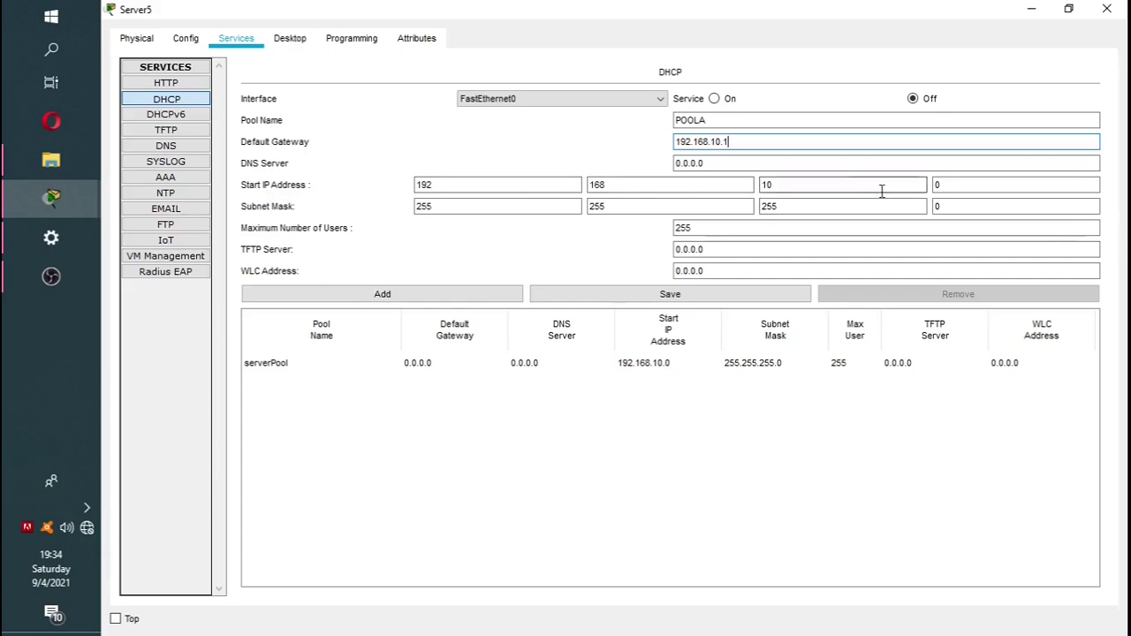
# Set POOLA's start IP address to 192.168.10.51, subnet mask to 255.255.255.0 and maximum users to 150, and add the pool
pyautogui.click(947, 182)
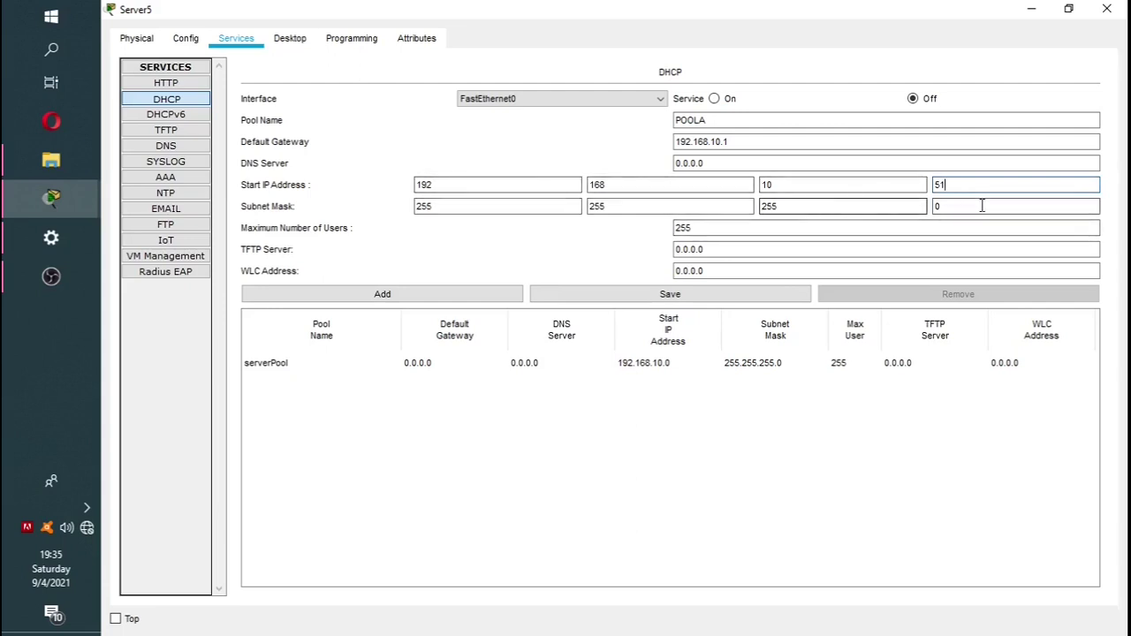
pyautogui.doubleClick(938, 206)
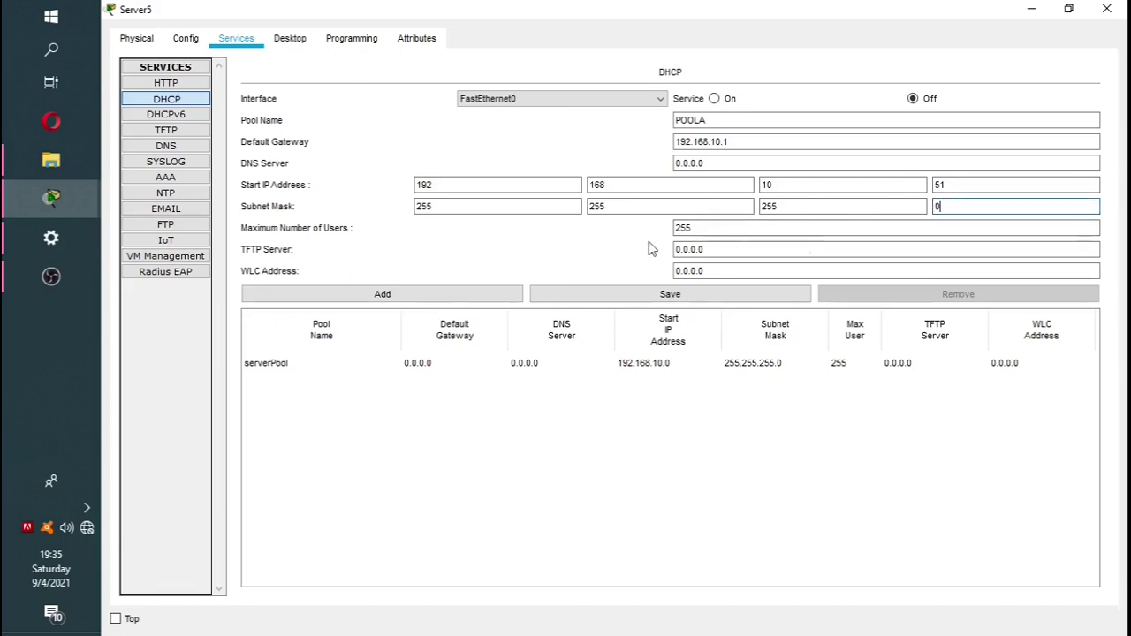
pyautogui.moveTo(704, 228); pyautogui.dragTo(662, 234)
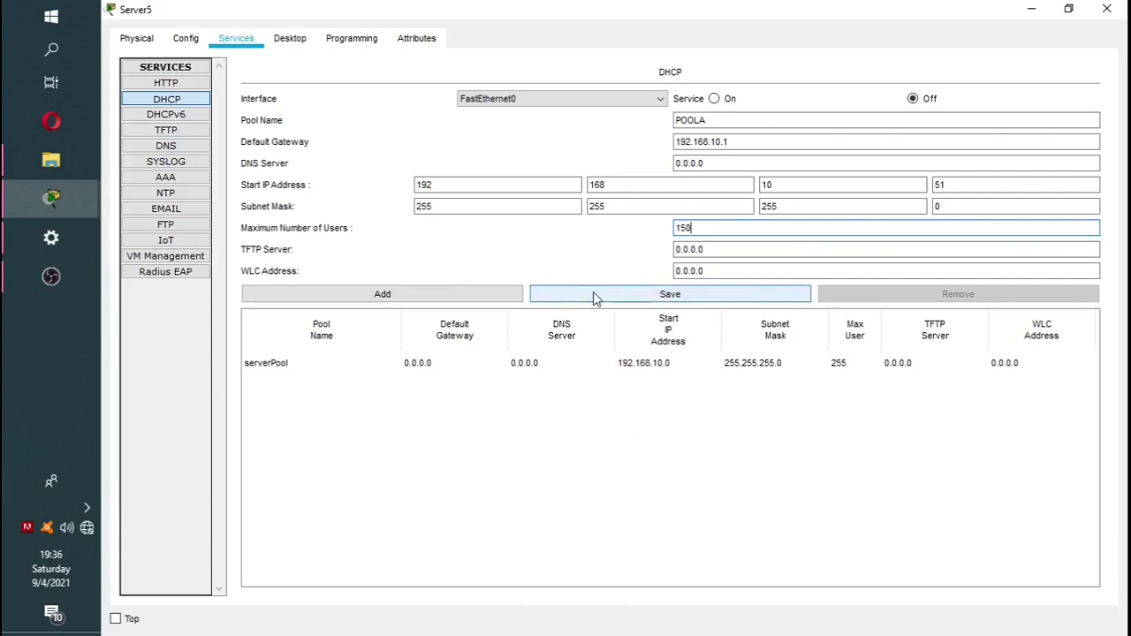
pyautogui.click(471, 301)
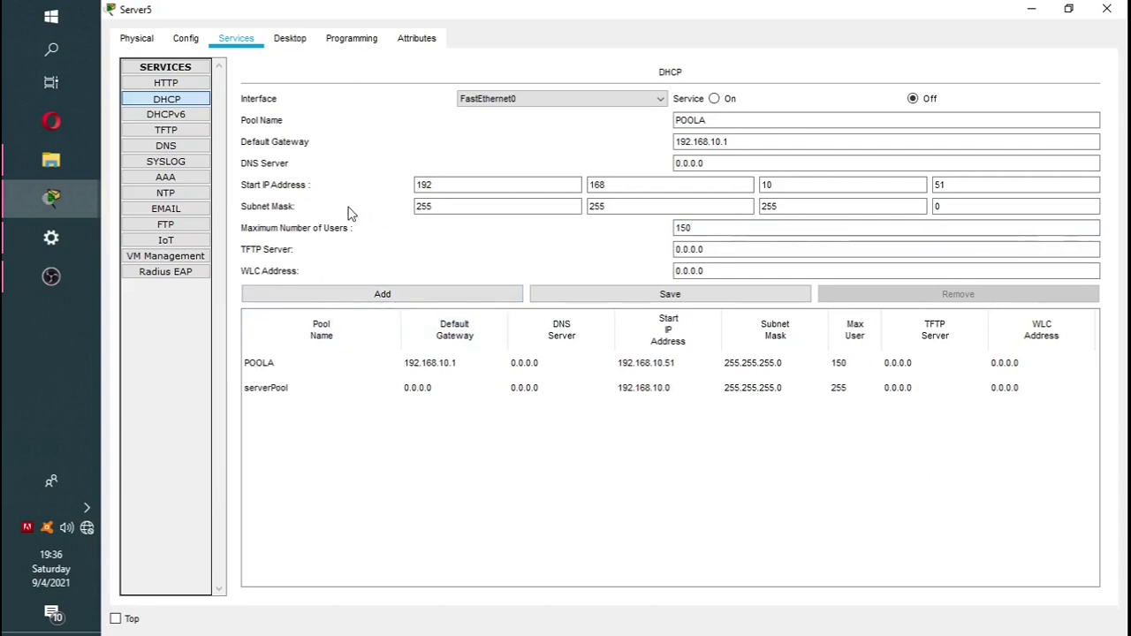
# Save the serverPool entry with start IP address 192.168.1.0 and turn on the server's DHCP service
pyautogui.click(269, 396)
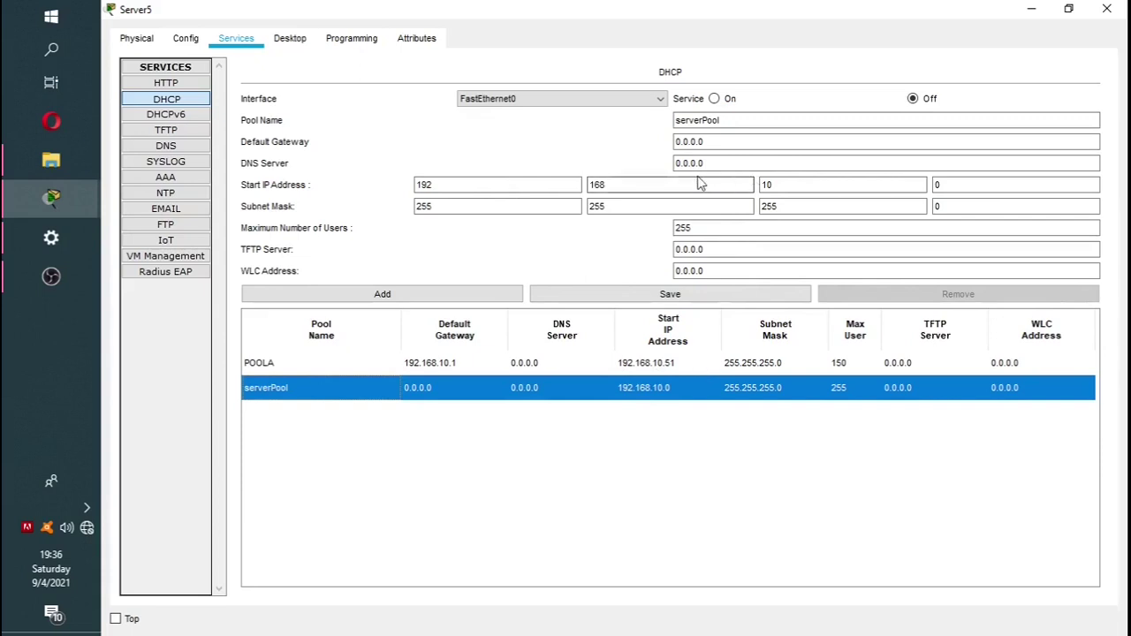
pyautogui.click(272, 362)
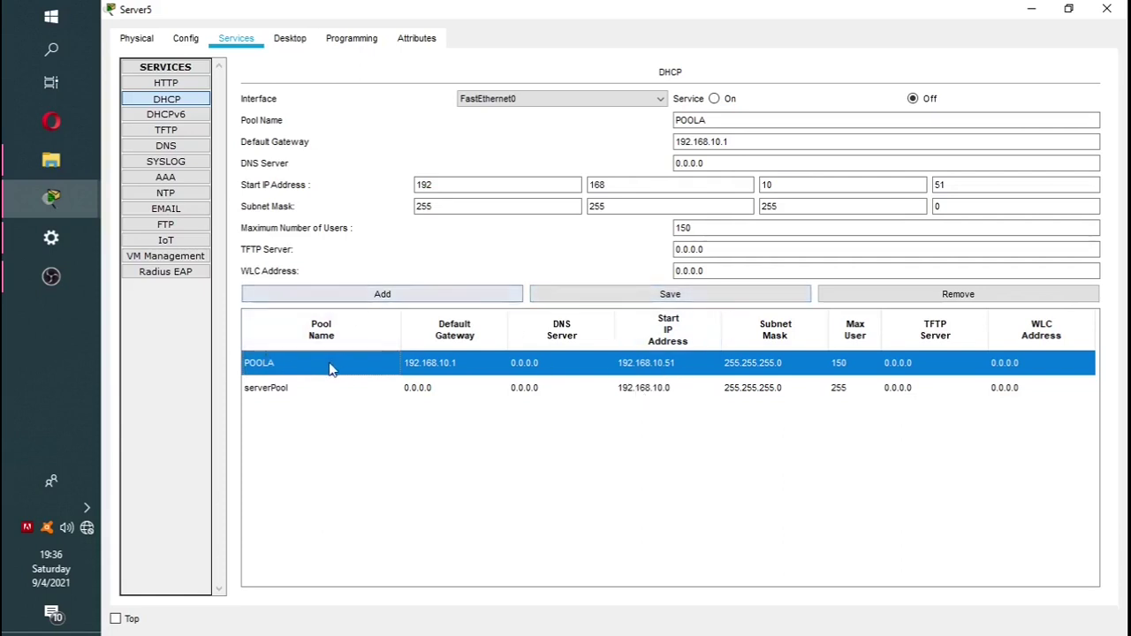
pyautogui.click(281, 393)
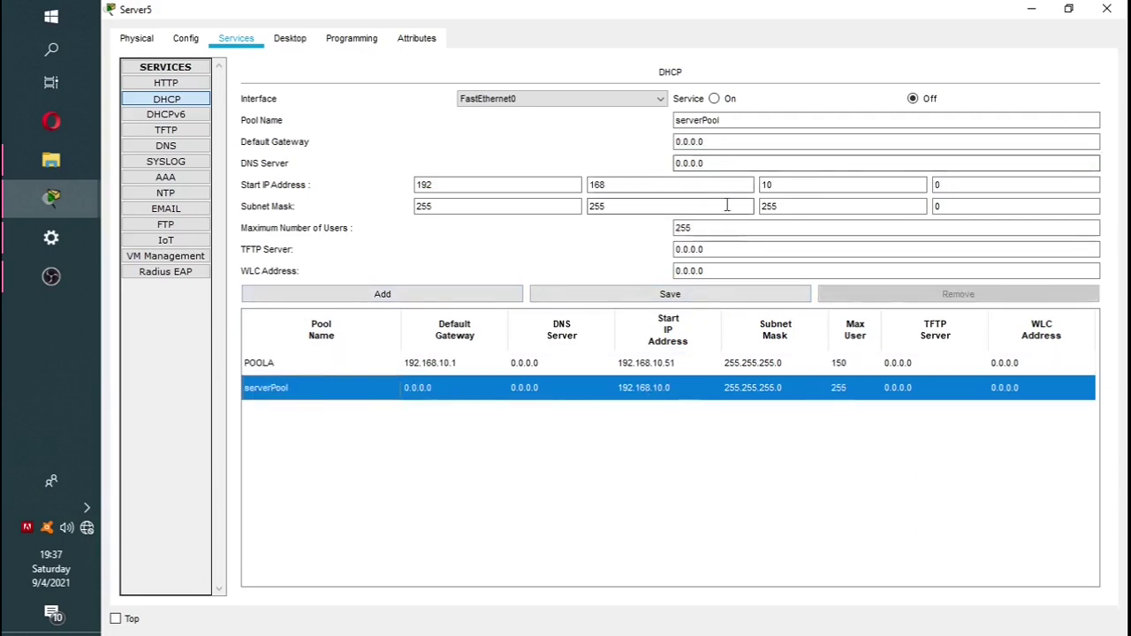
pyautogui.click(786, 185)
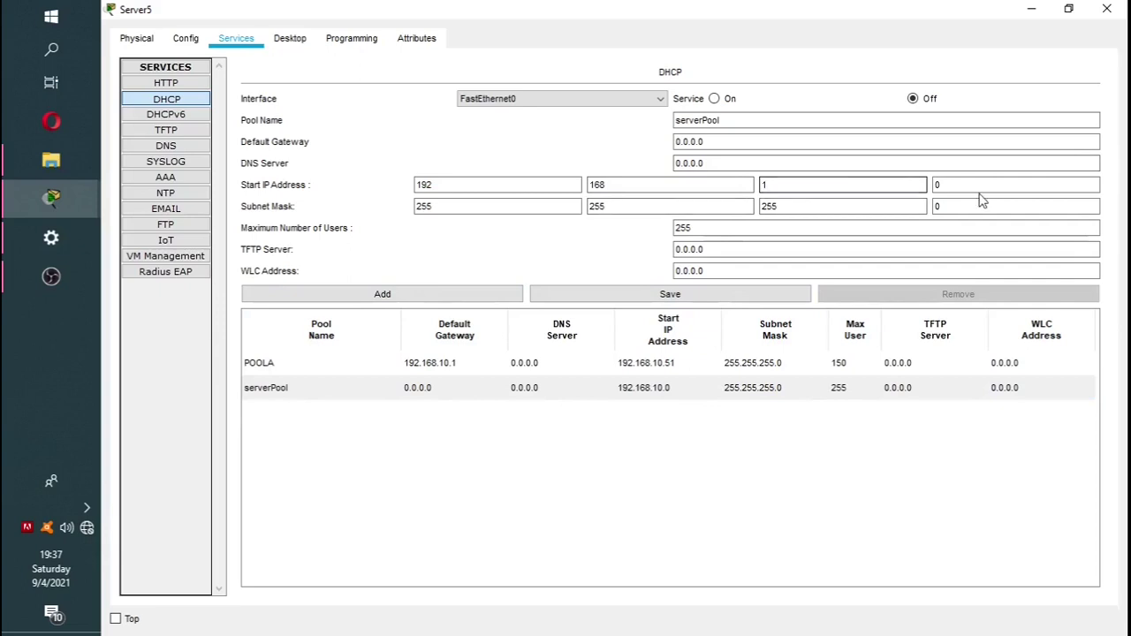
pyautogui.click(658, 297)
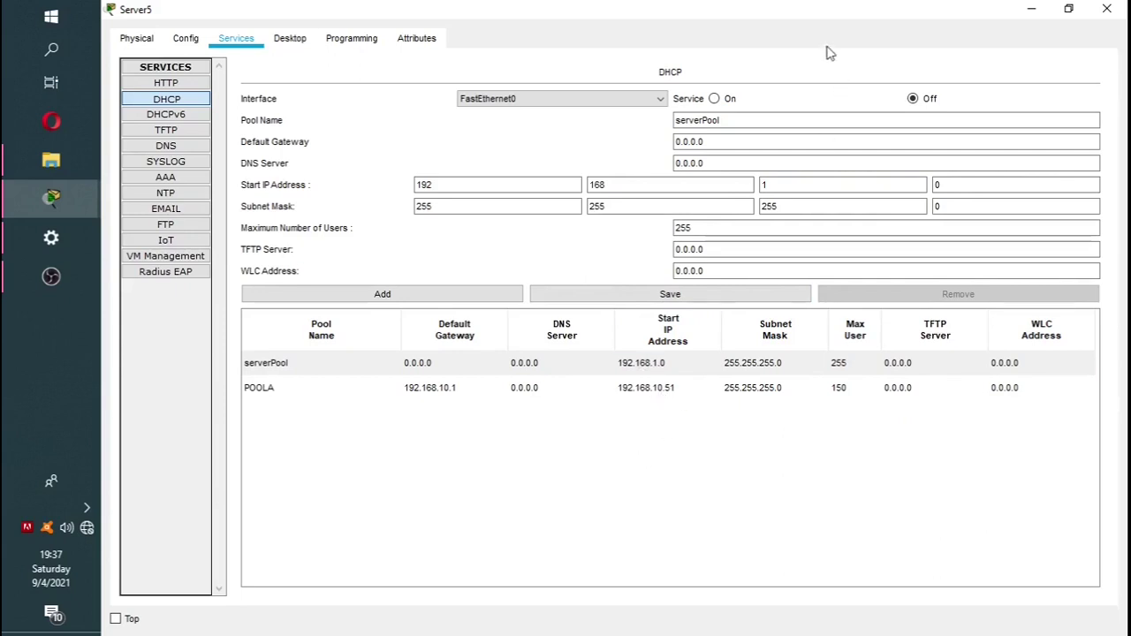
pyautogui.click(715, 100)
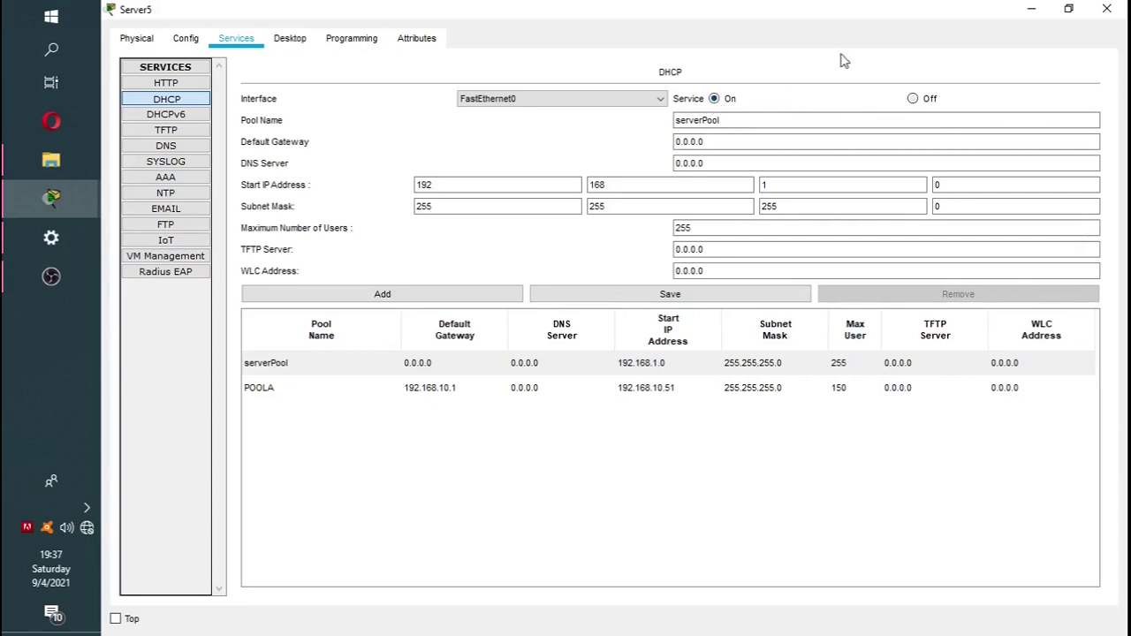
pyautogui.click(1108, 11)
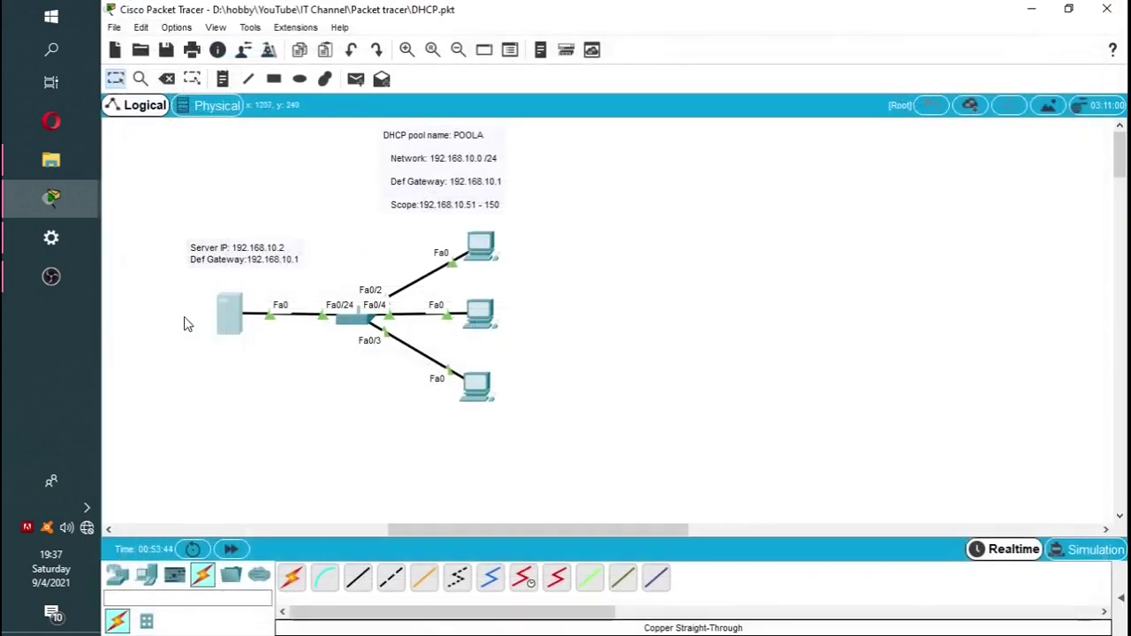
# Renew the DHCP request on PC3, the uppermost PC, by switching its IPv4 configuration to Static and back to DHCP
pyautogui.click(480, 247)
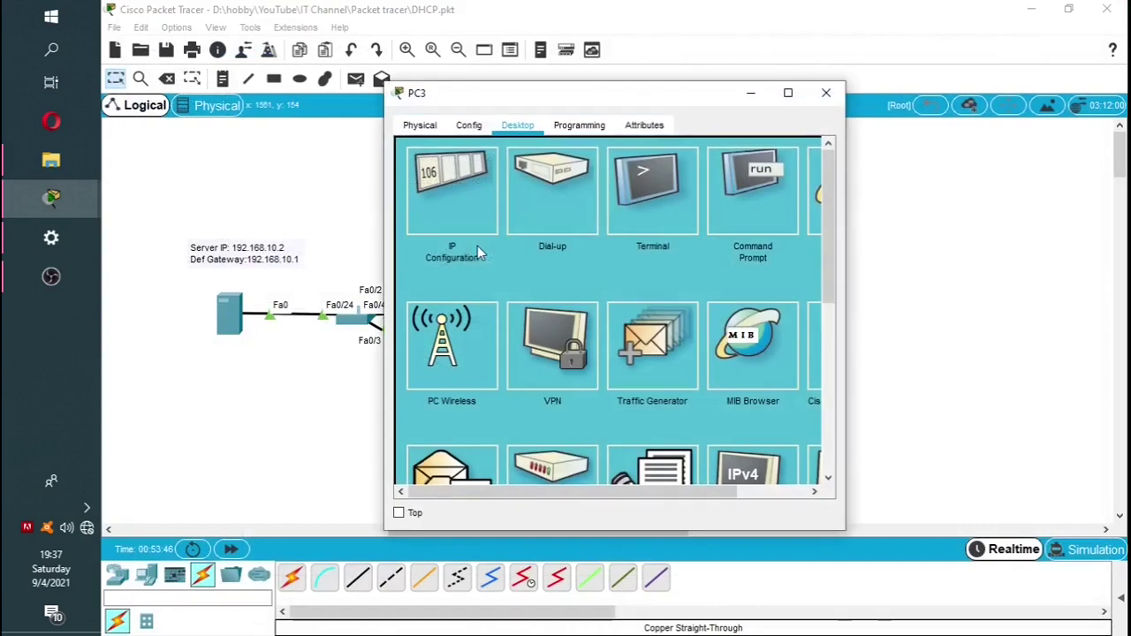
pyautogui.moveTo(547, 93); pyautogui.dragTo(736, 92)
pyautogui.click(626, 187)
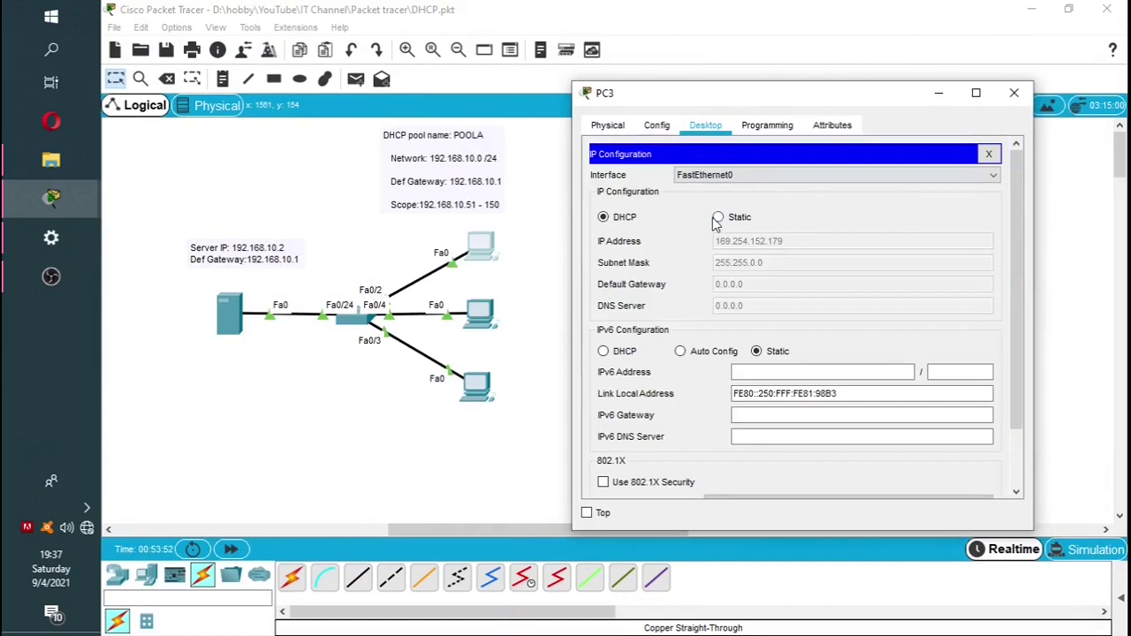
pyautogui.click(718, 218)
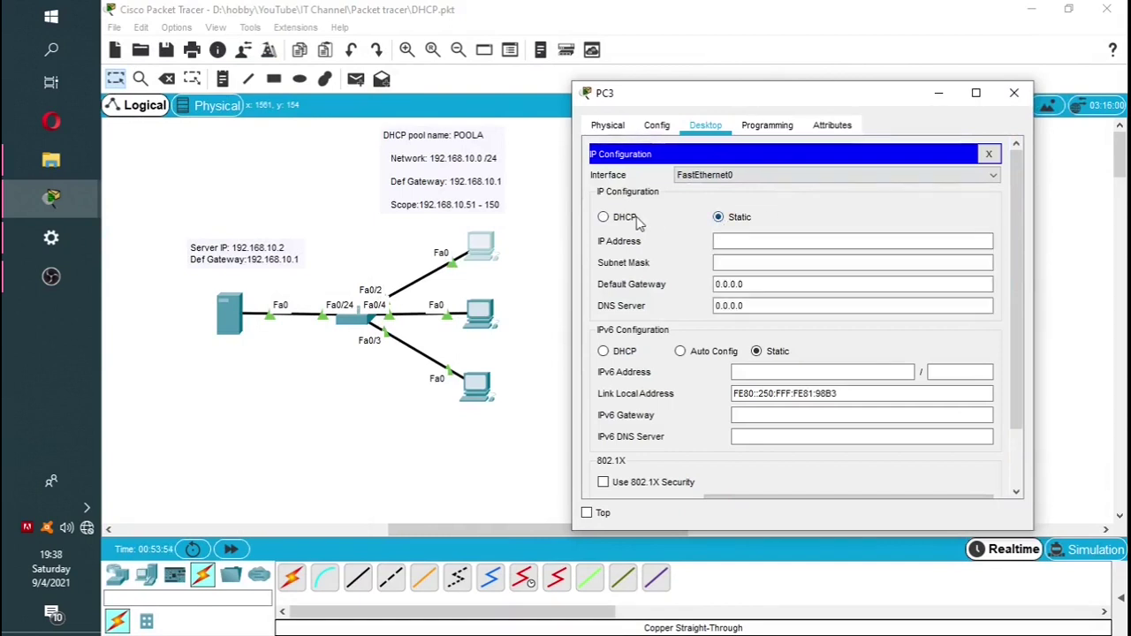
pyautogui.click(603, 219)
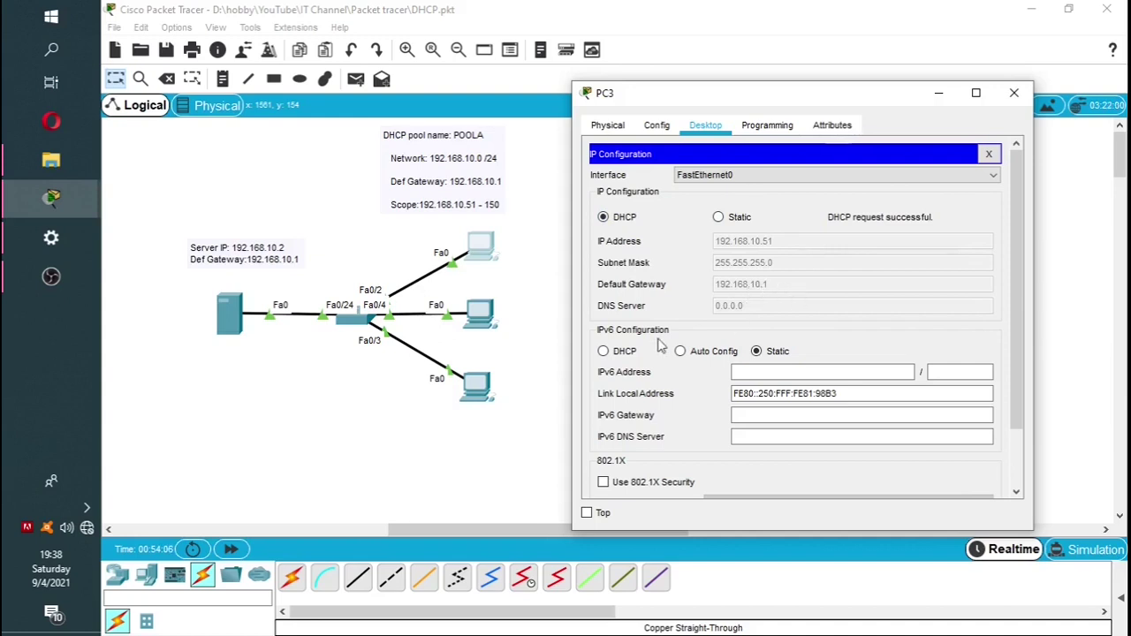
# Switch the IPv4 configuration of PC5, the middle PC in the server-based network, to DHCP
pyautogui.click(480, 314)
pyautogui.click(474, 208)
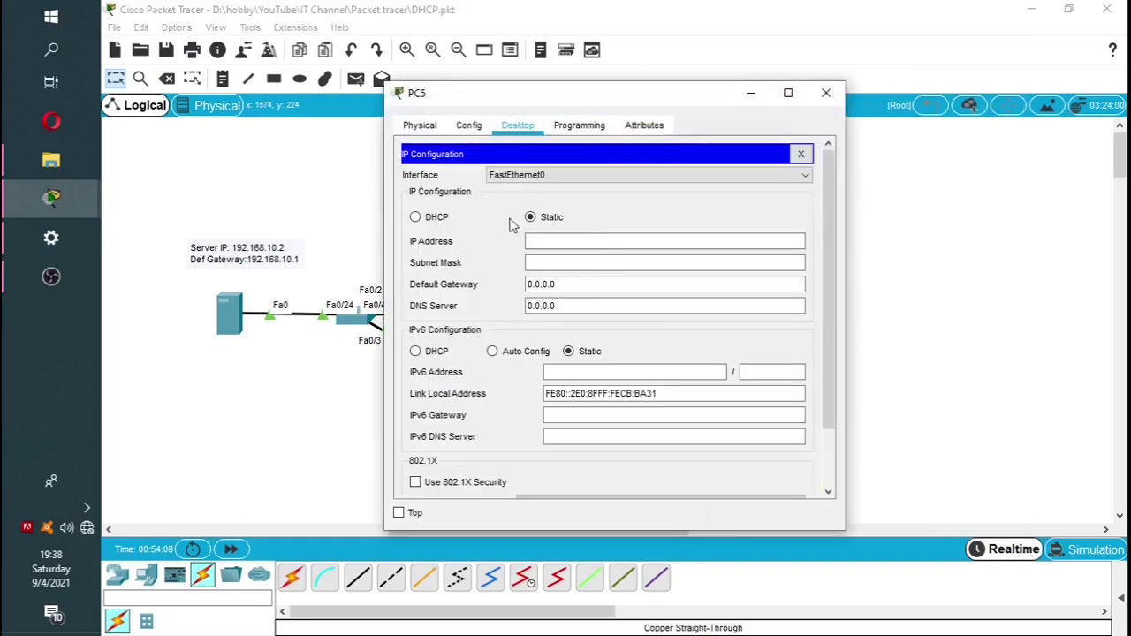
pyautogui.click(415, 216)
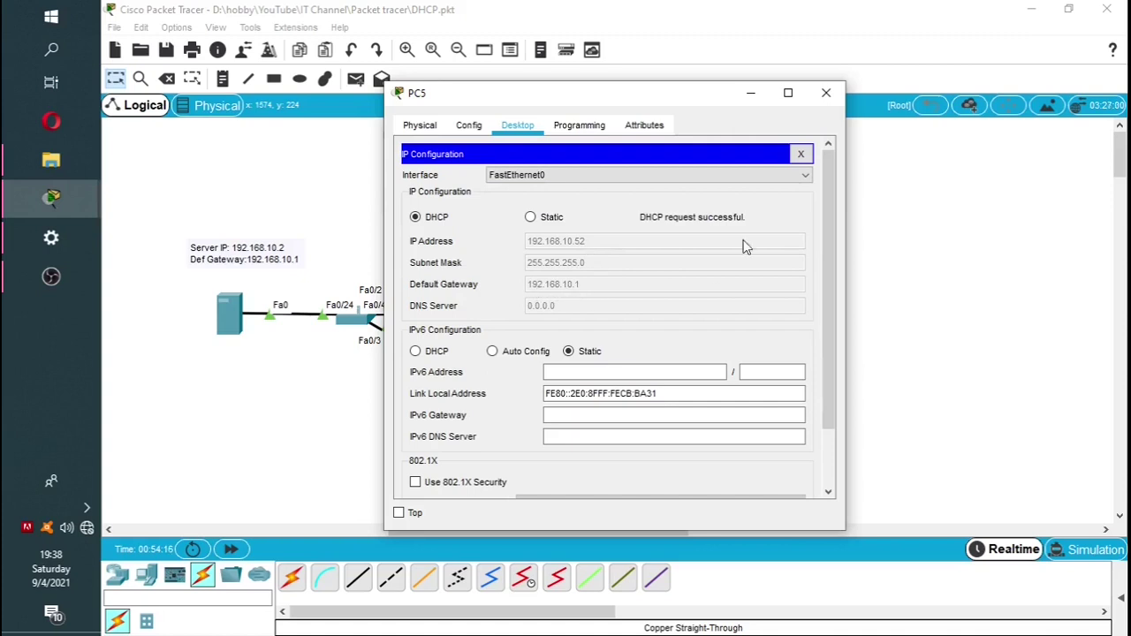
pyautogui.click(825, 93)
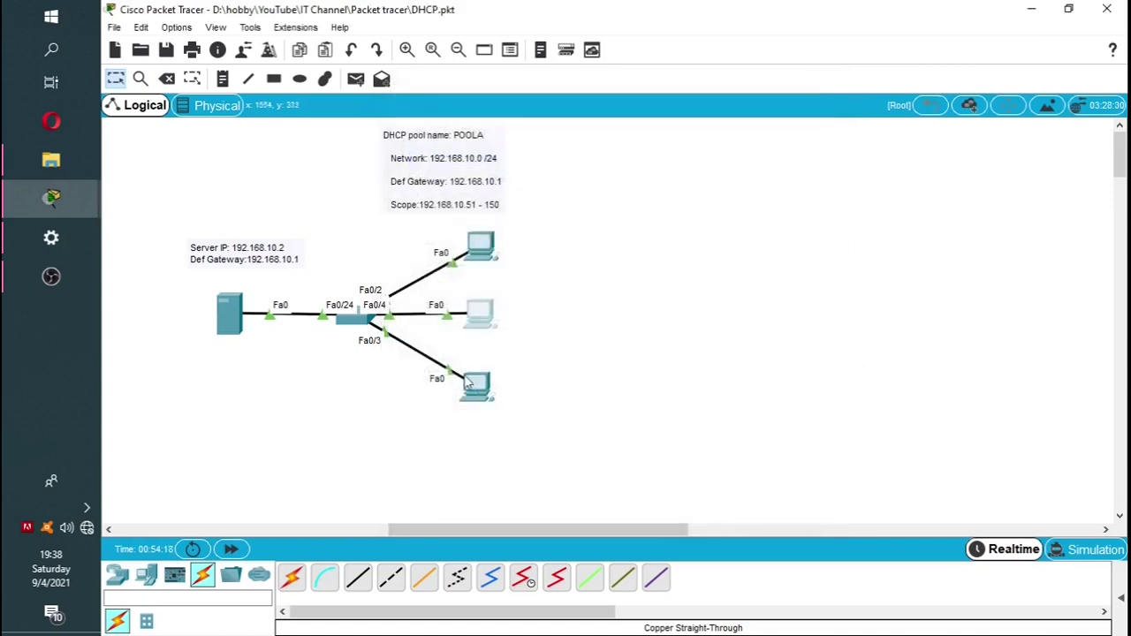
# Switch the IPv4 configuration of PC4, the lowest PC in the server-based network, to DHCP
pyautogui.click(482, 248)
pyautogui.click(485, 205)
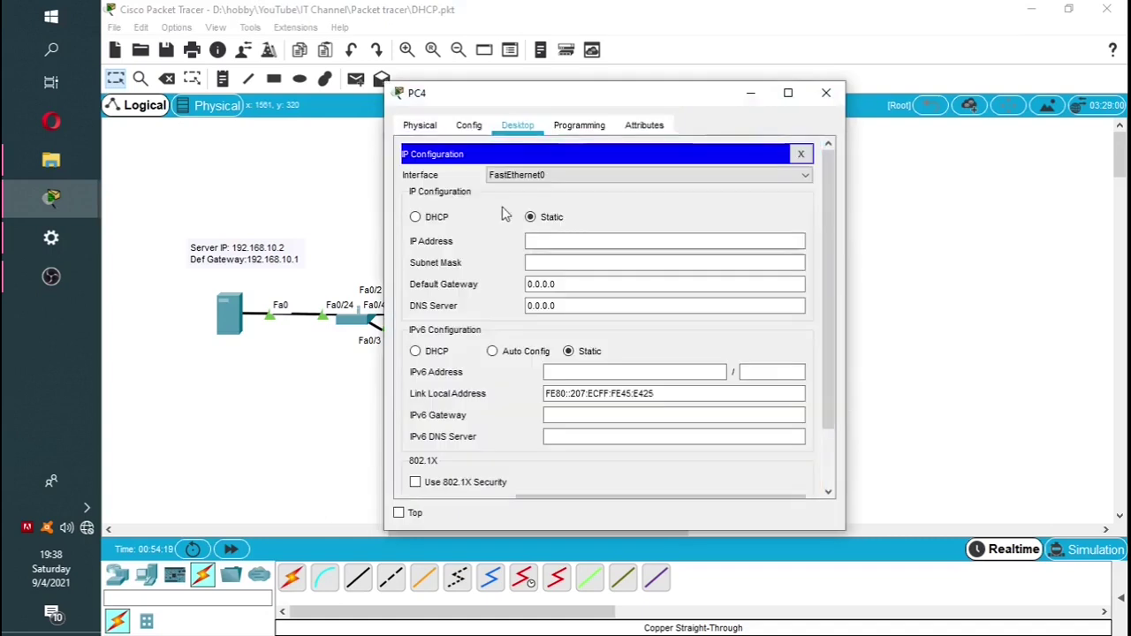
pyautogui.click(415, 218)
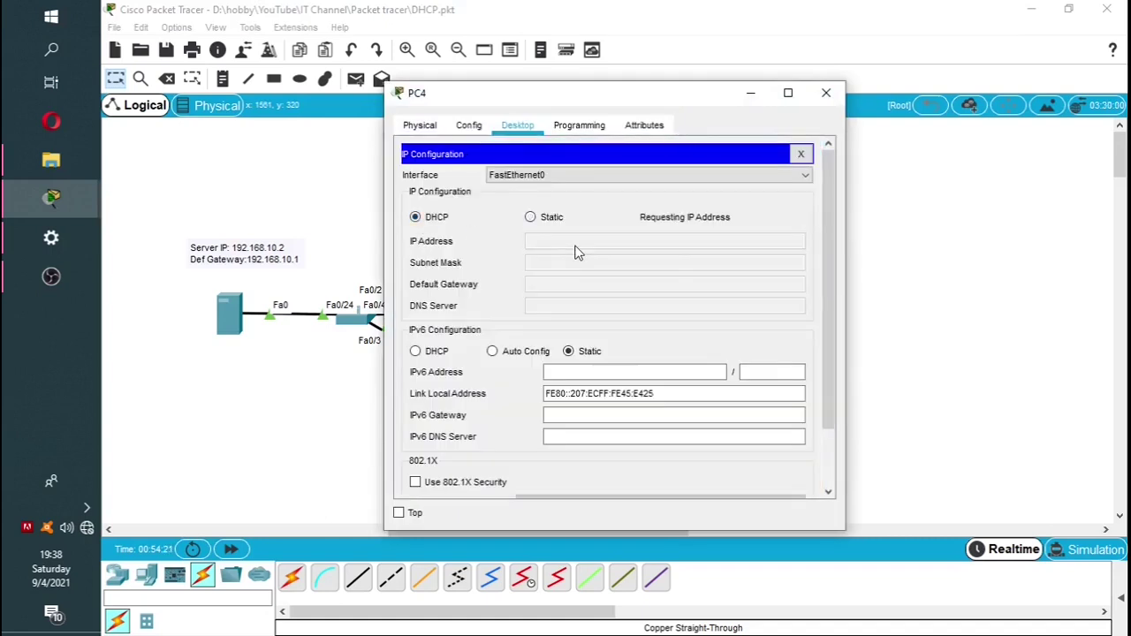
pyautogui.click(826, 92)
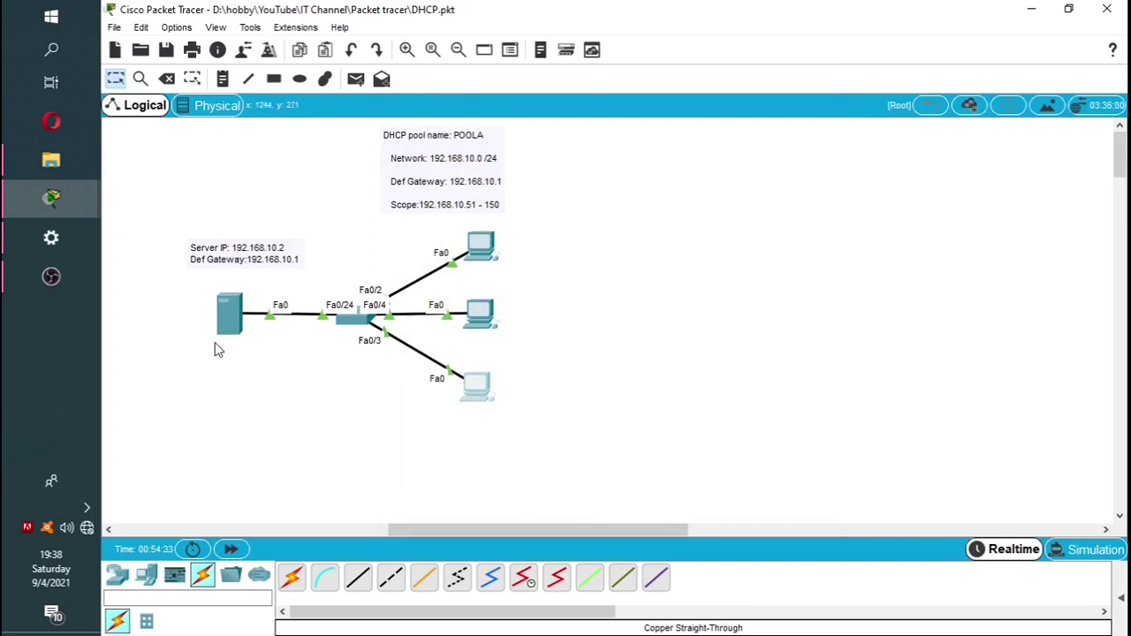
pyautogui.moveTo(426, 529); pyautogui.dragTo(142, 529)
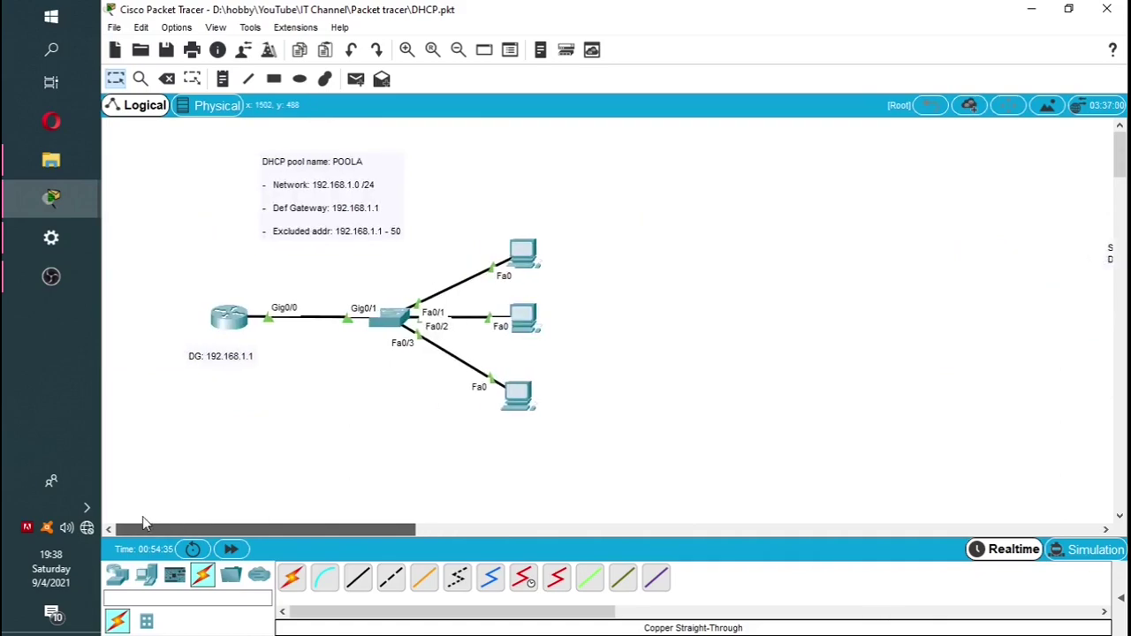